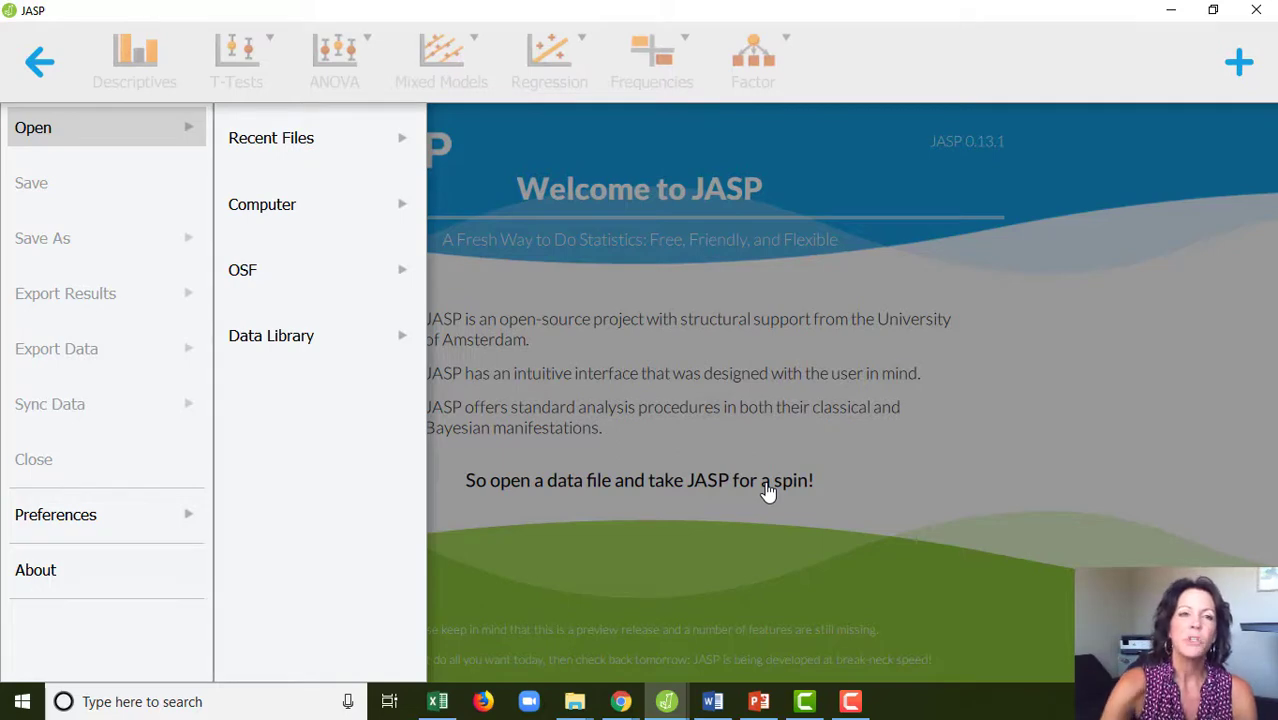
# Step: Open the data file Lab 9 Part 1 Data from the computer's Documents folder
pyautogui.click(272, 212)
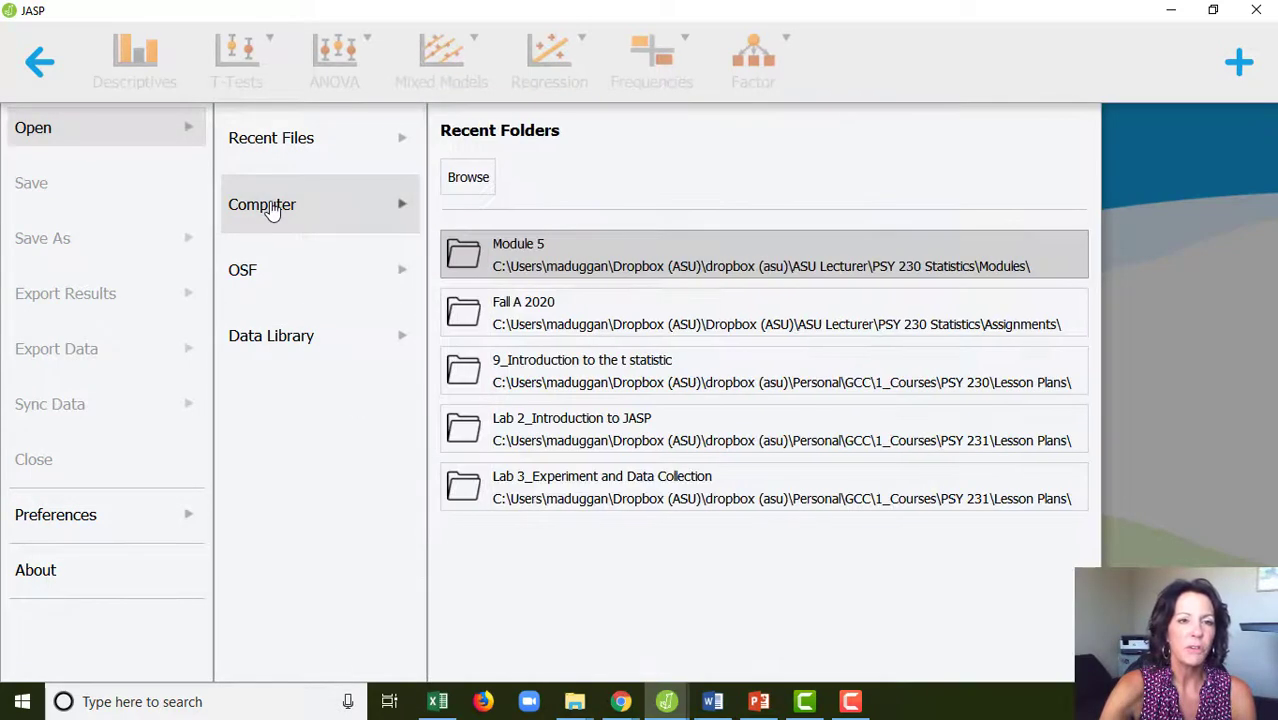
pyautogui.click(466, 177)
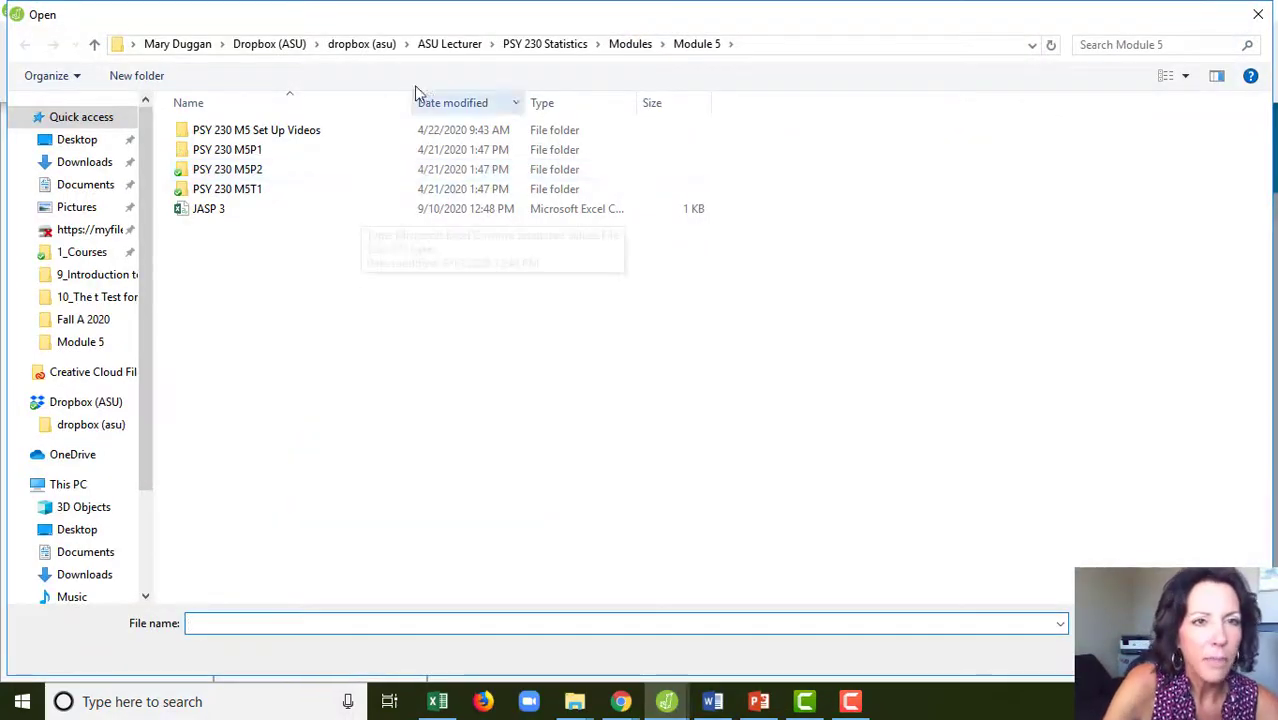
pyautogui.click(381, 45)
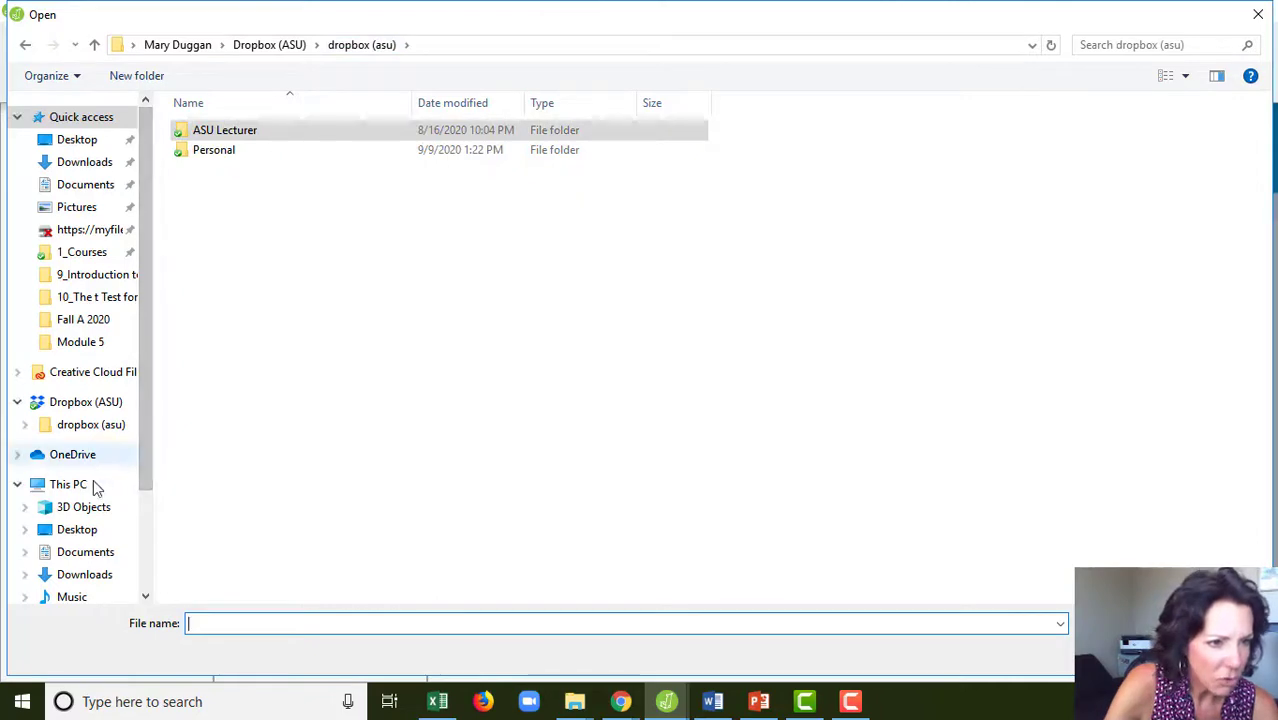
pyautogui.click(82, 553)
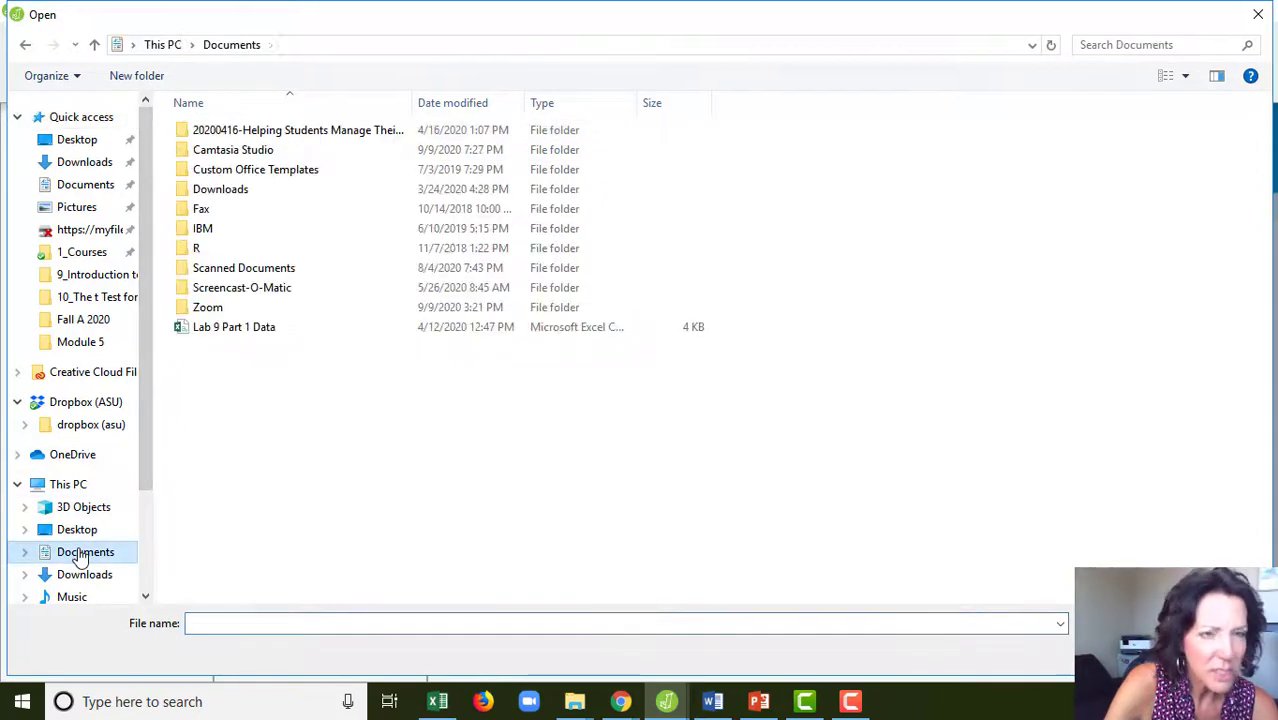
pyautogui.click(257, 331)
pyautogui.doubleClick(257, 331)
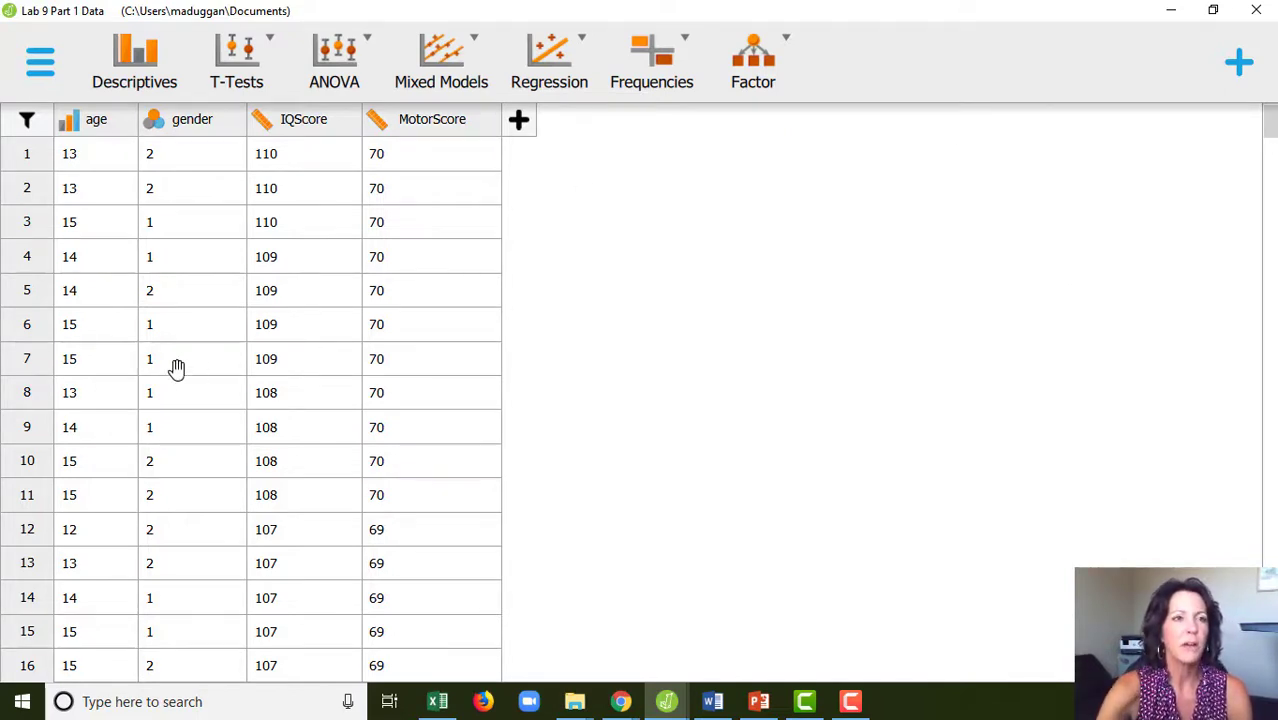
# Step: Set the measurement level of the age variable to Scale
pyautogui.click(70, 125)
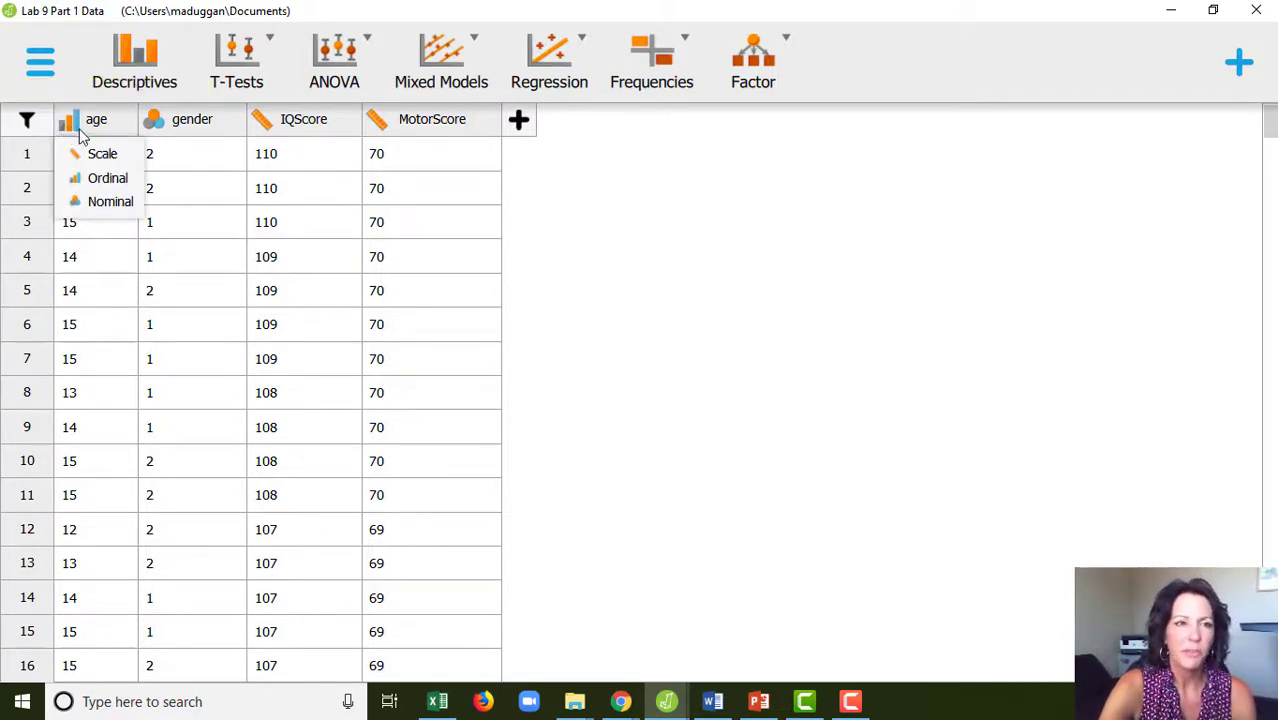
pyautogui.click(98, 154)
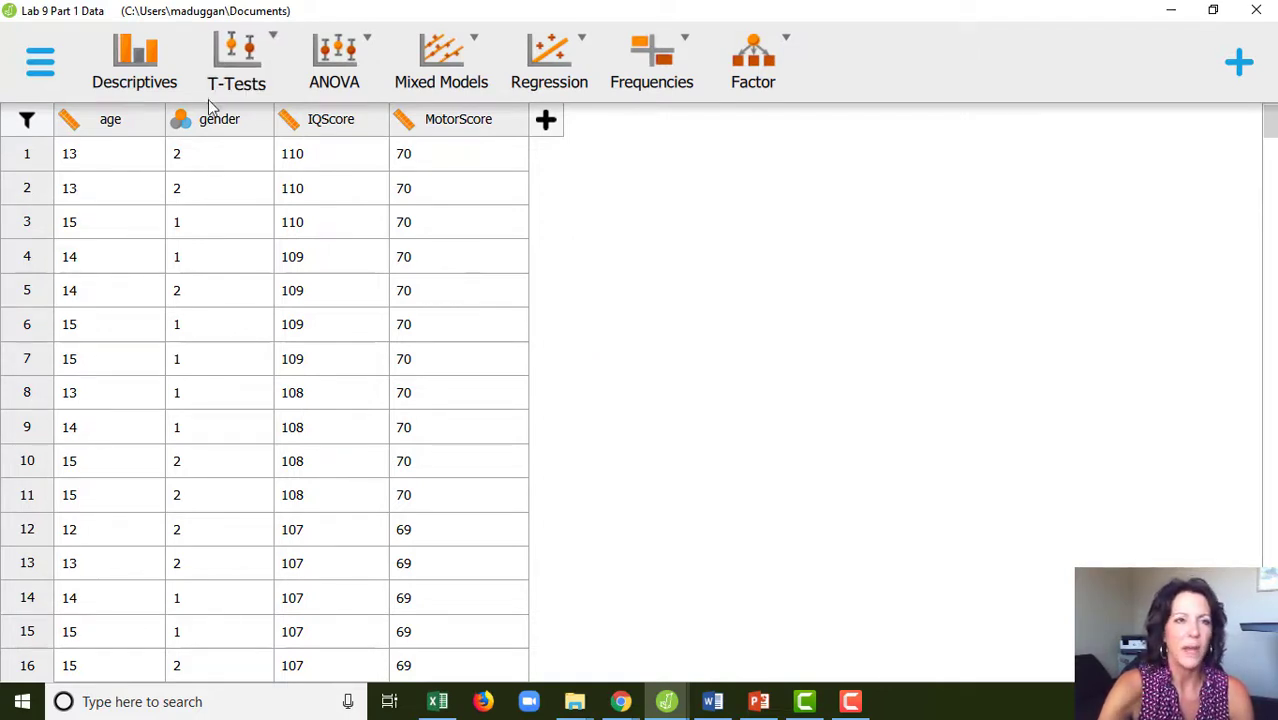
# Step: Create a Descriptive Statistics analysis of gender and turn on frequency tables for nominal and ordinal variables
pyautogui.click(147, 63)
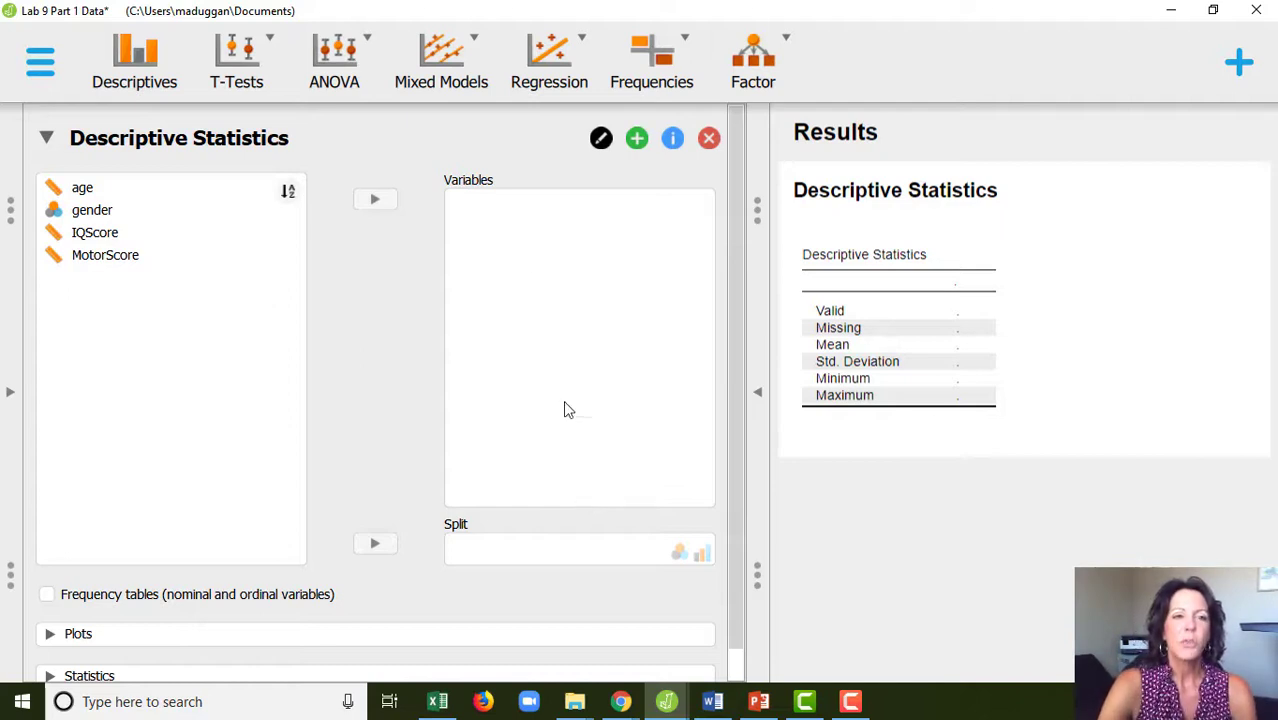
pyautogui.click(89, 216)
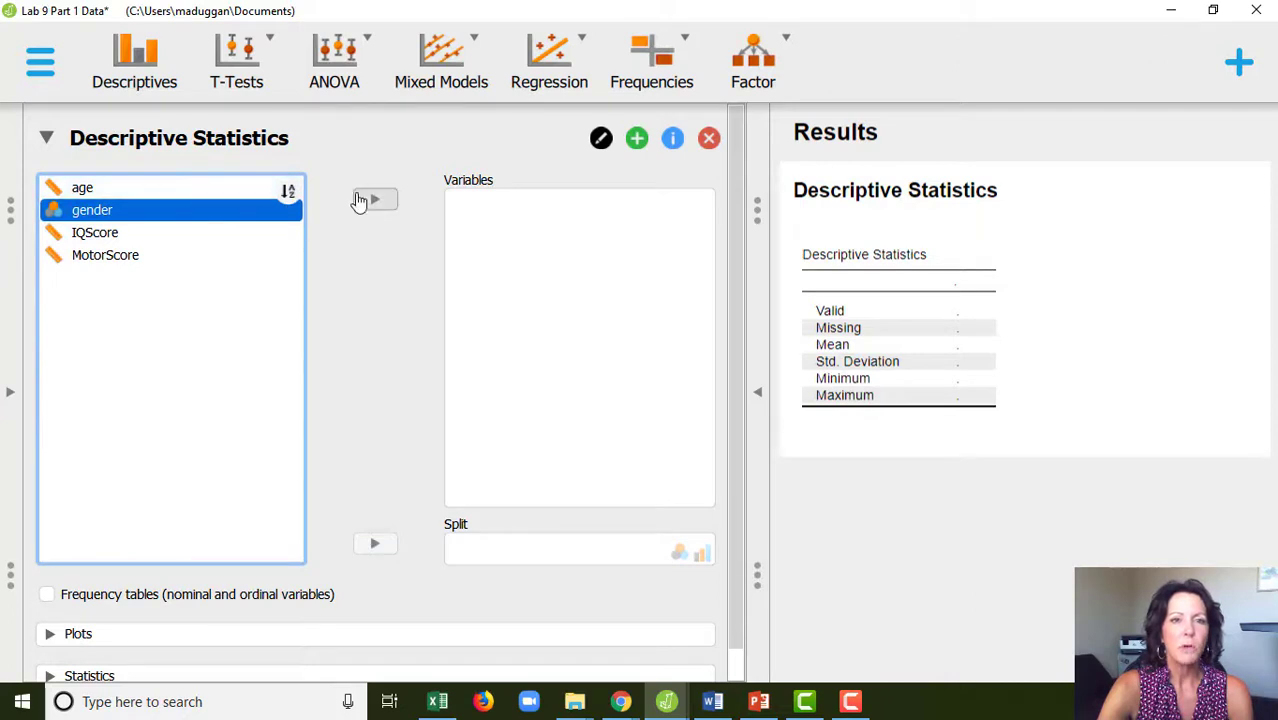
pyautogui.click(371, 207)
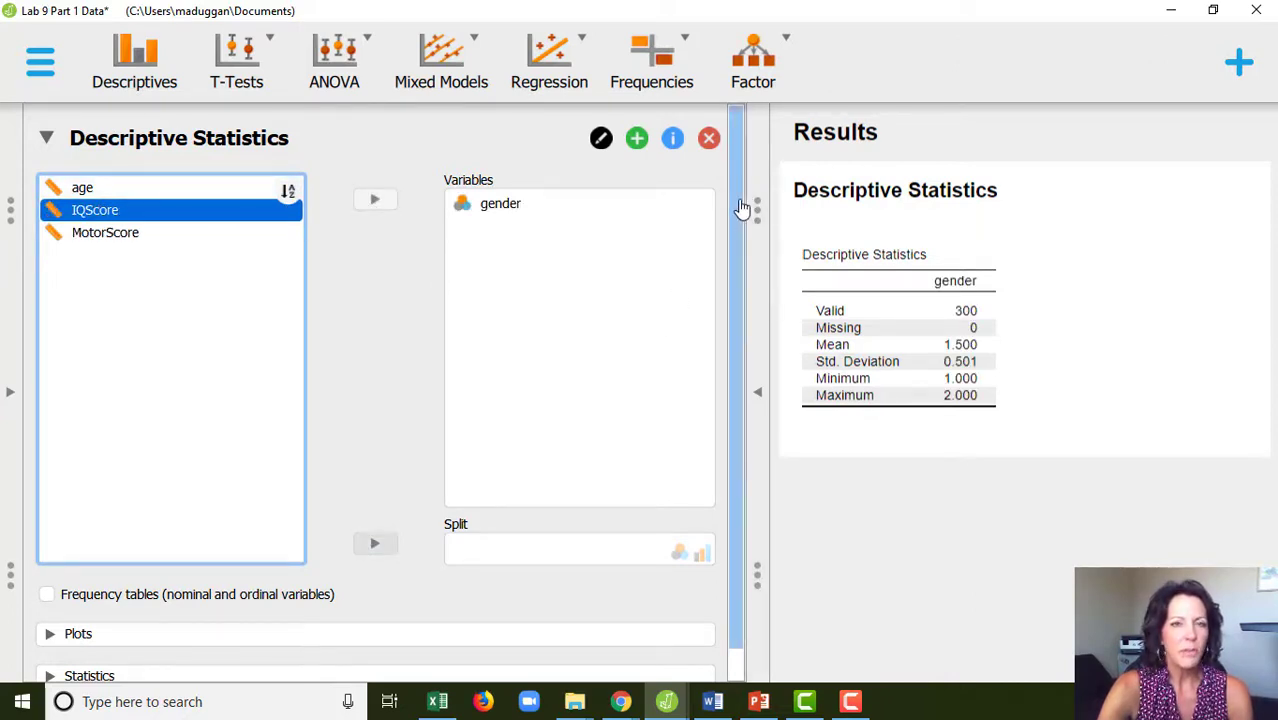
pyautogui.moveTo(745, 206); pyautogui.dragTo(732, 358)
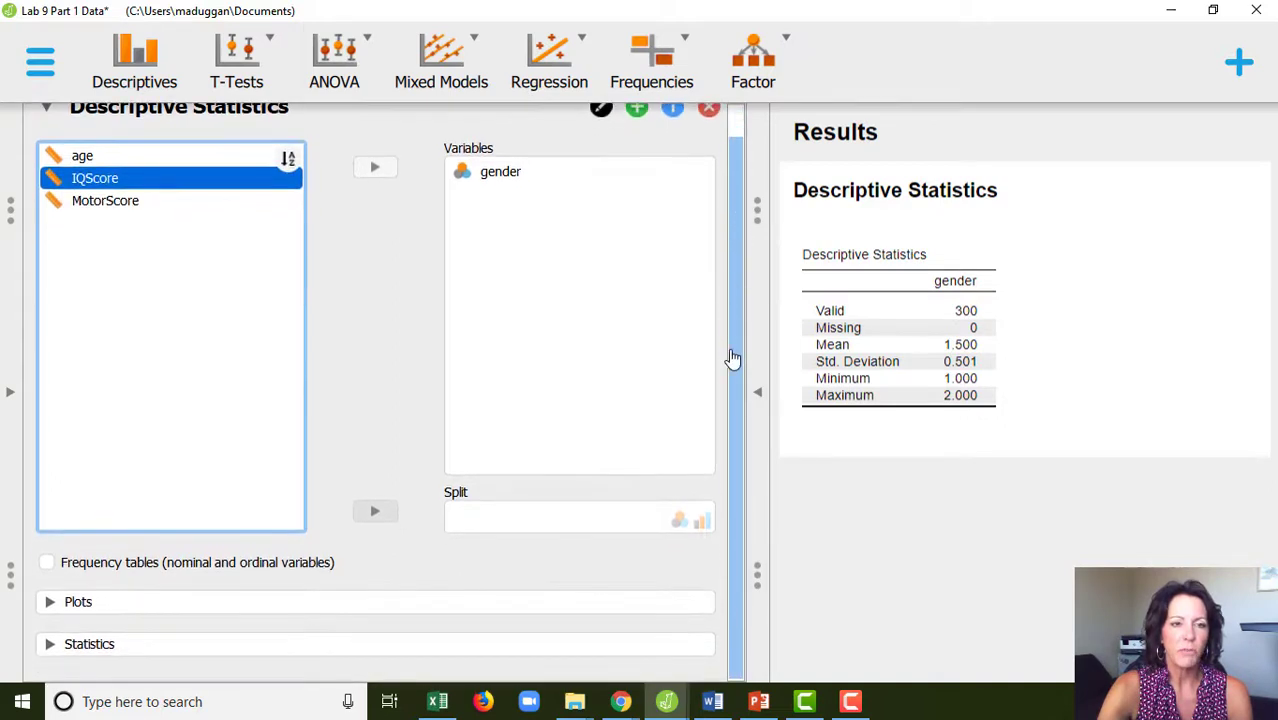
pyautogui.click(47, 563)
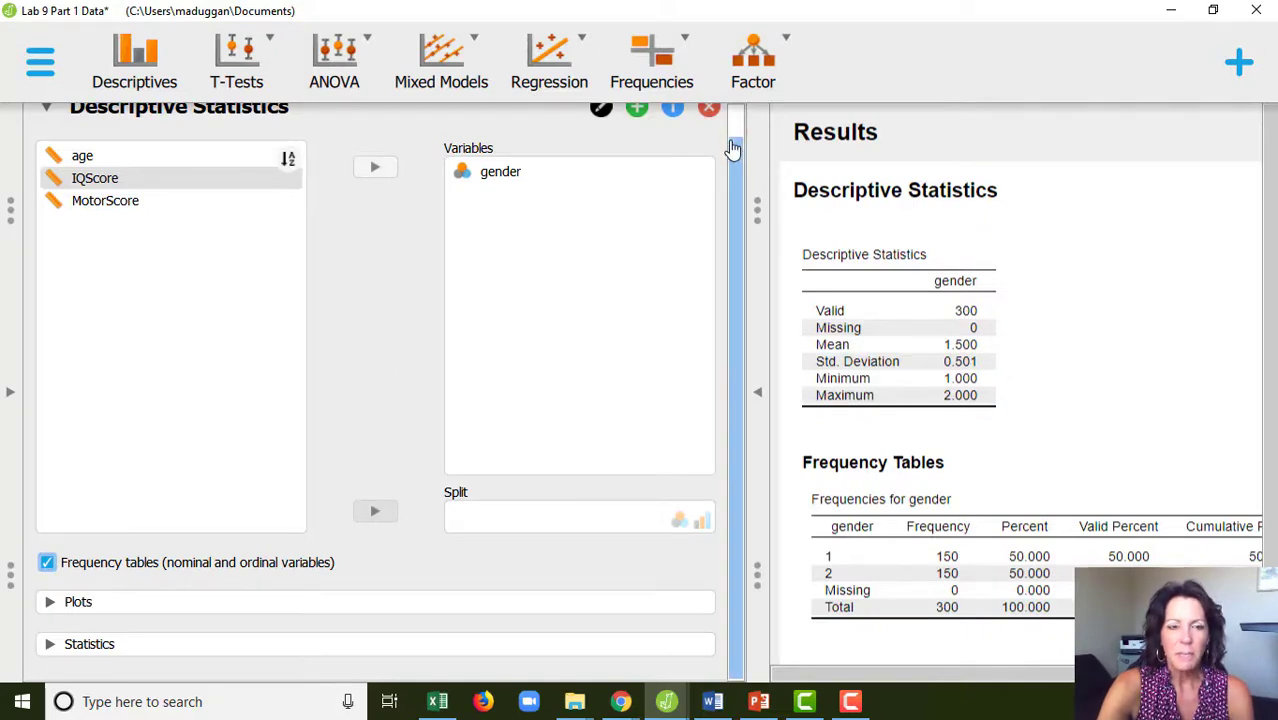
# Step: Remove the mean, standard deviation, minimum and maximum from the gender analysis statistics
pyautogui.moveTo(728, 158); pyautogui.dragTo(734, 221)
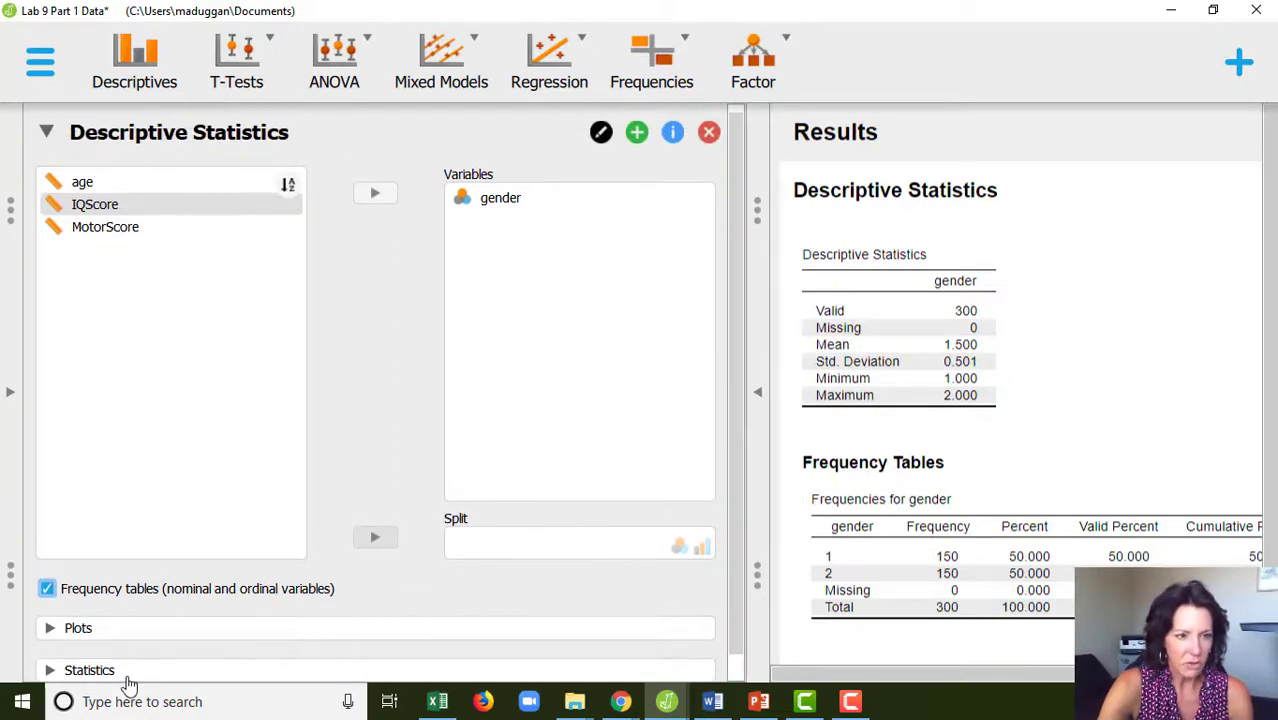
pyautogui.click(90, 671)
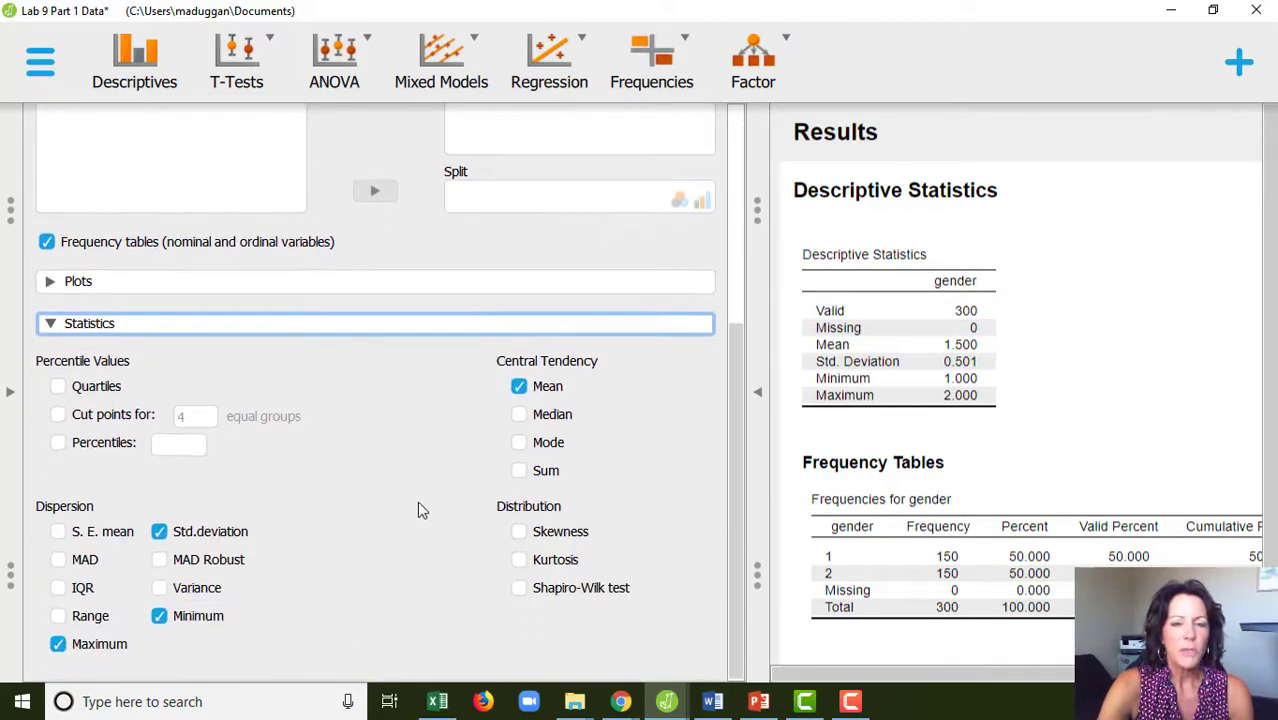
pyautogui.click(518, 386)
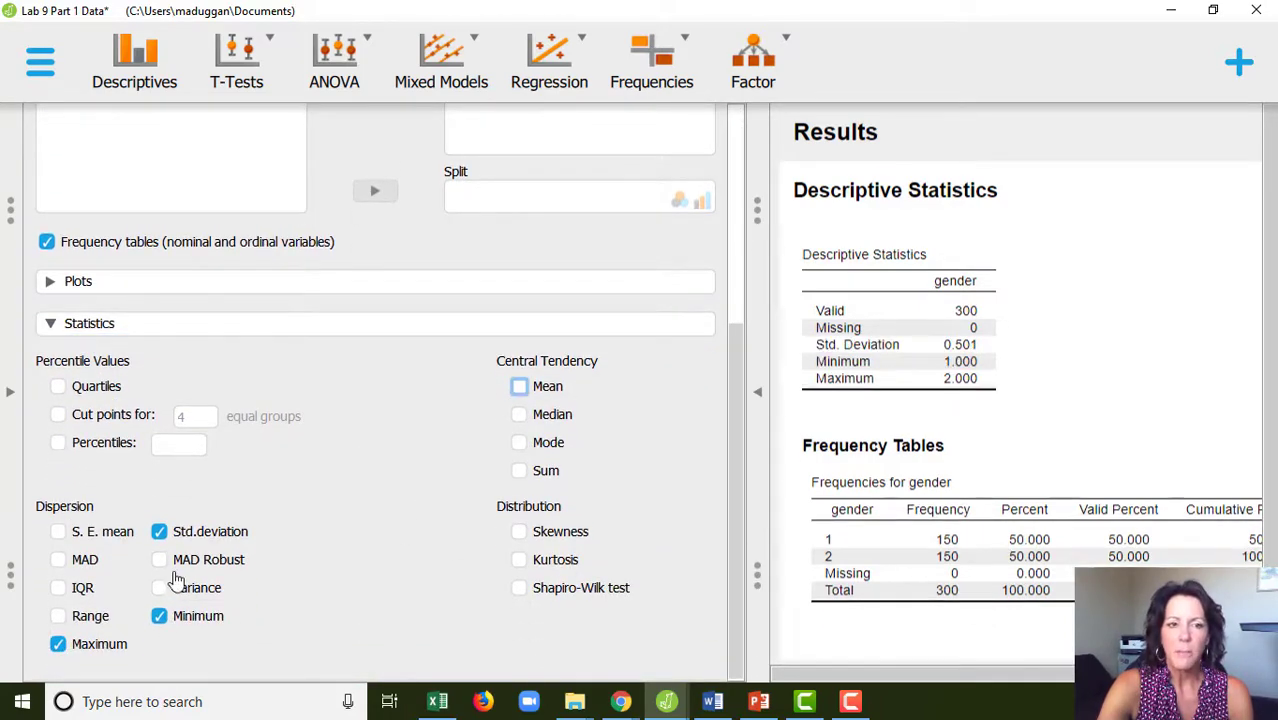
pyautogui.click(160, 532)
pyautogui.click(159, 616)
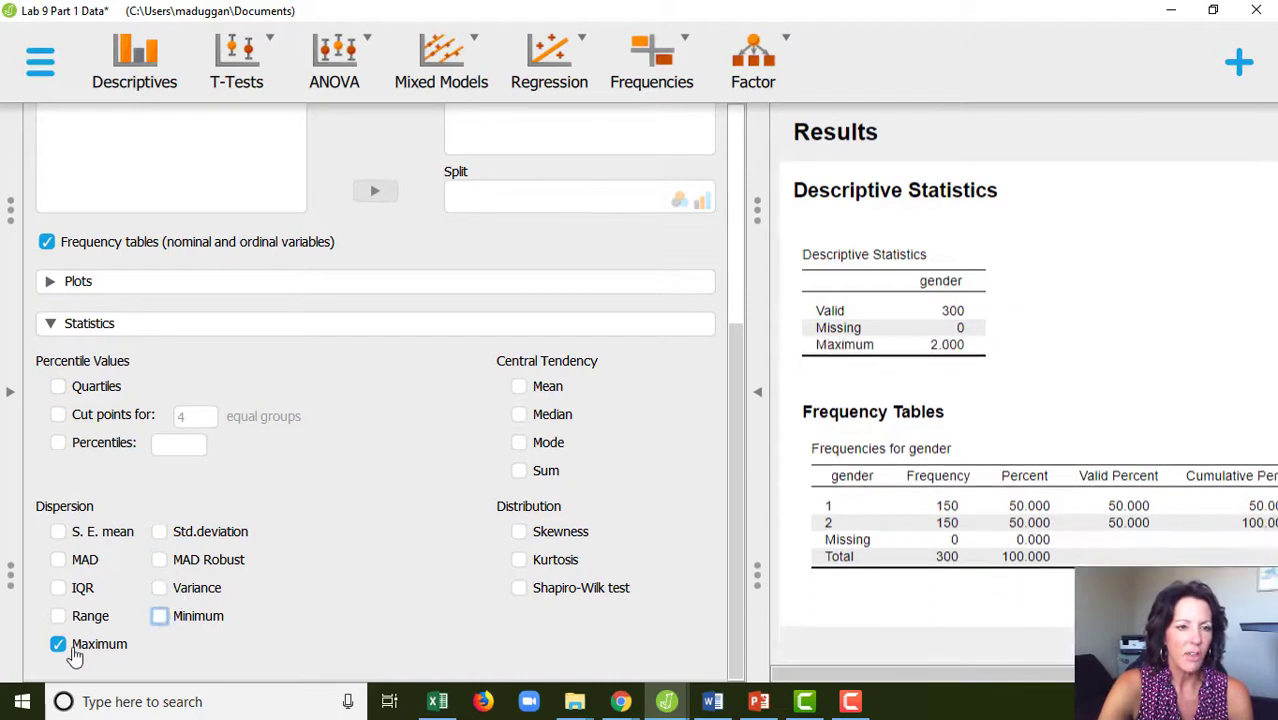
pyautogui.click(58, 645)
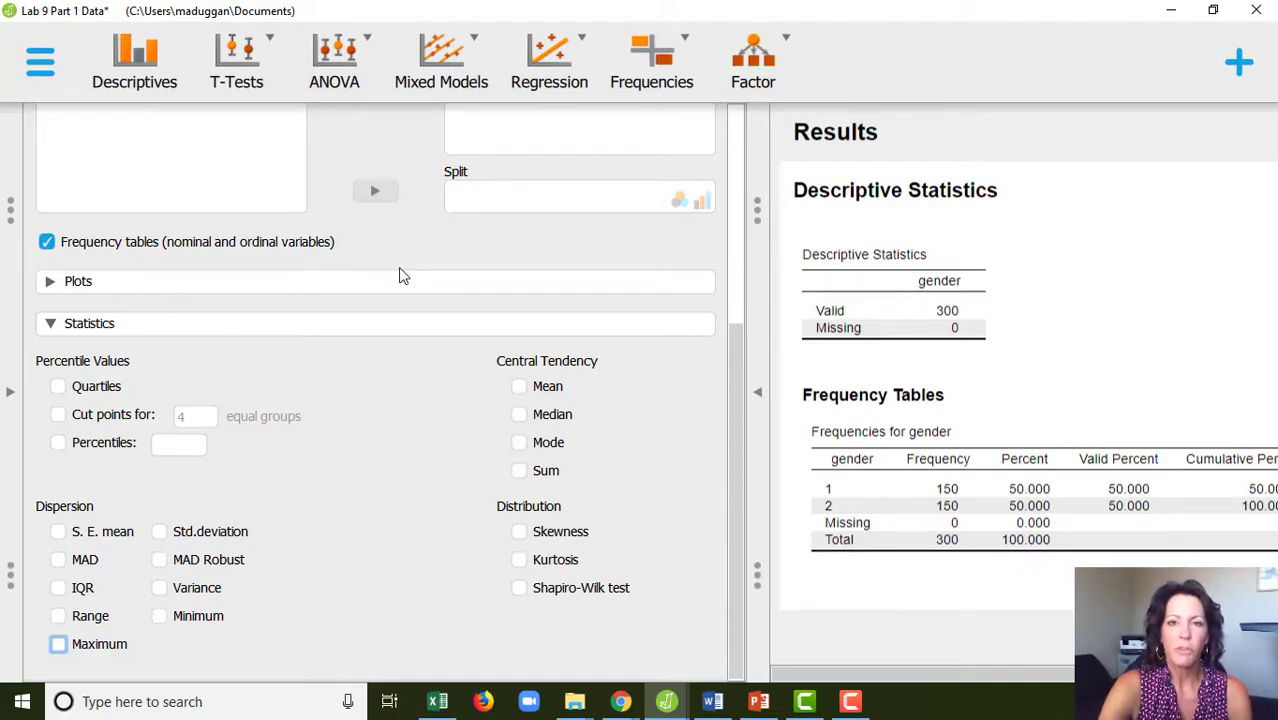
# Step: Examine the gender results at full width, and bring the analysis settings back into view
pyautogui.click(761, 396)
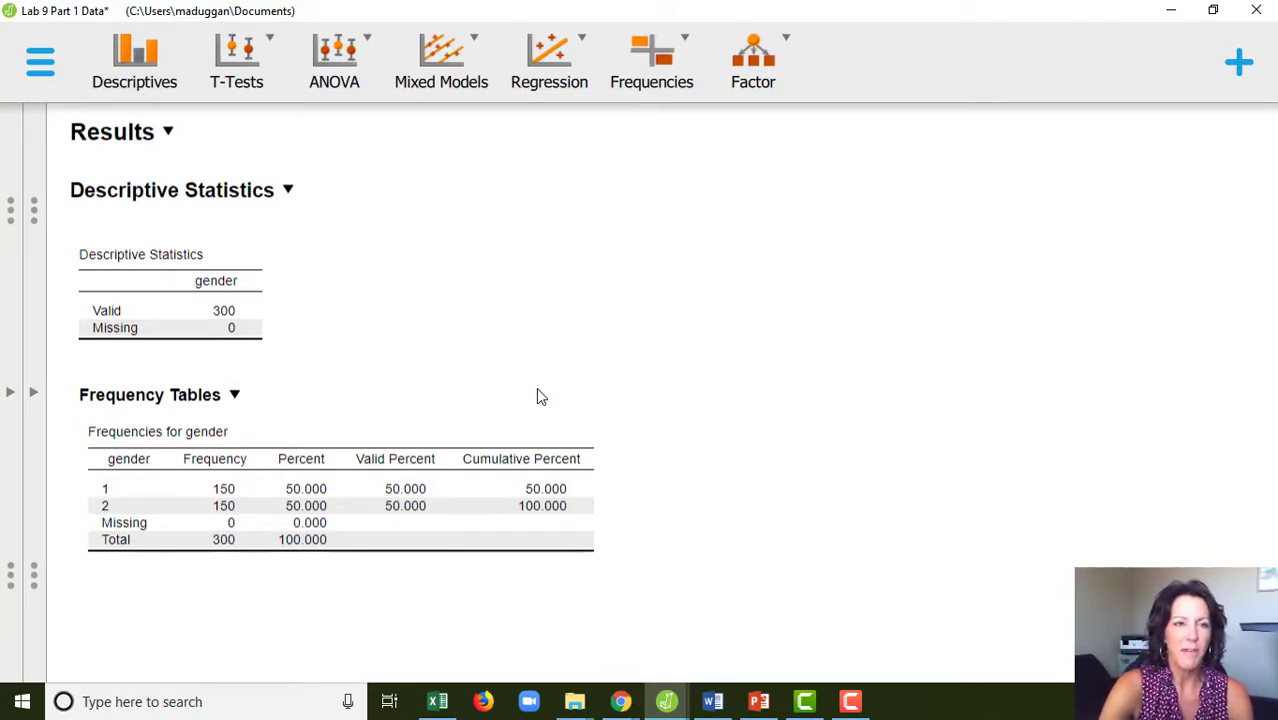
pyautogui.click(34, 398)
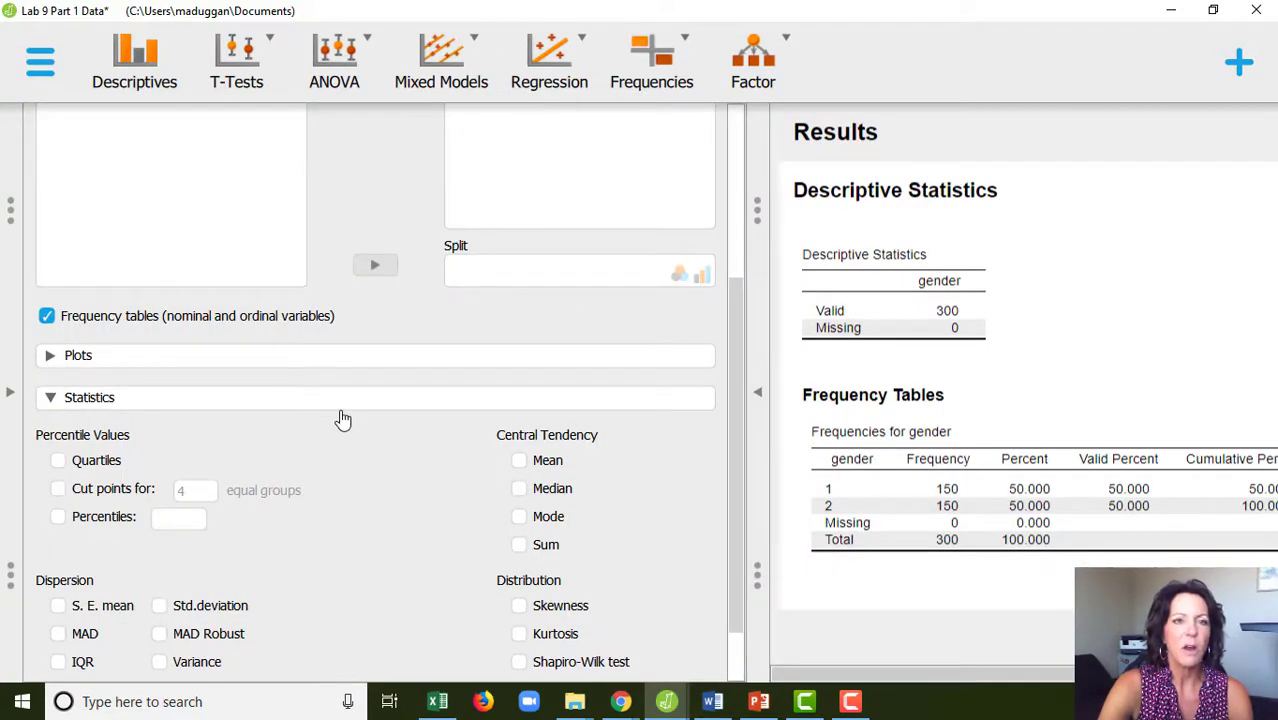
pyautogui.scroll(5, 389, 394)
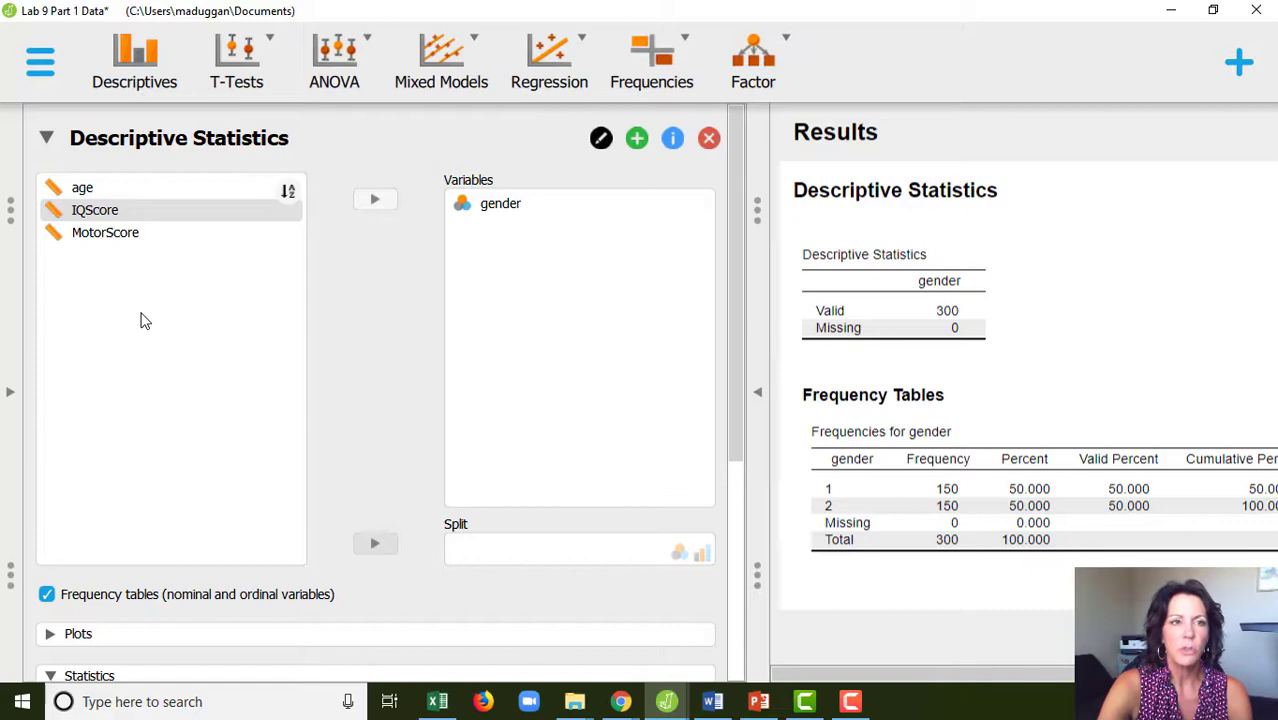
# Step: Create a second Descriptive Statistics analysis with age and IQScore as its variables
pyautogui.click(155, 66)
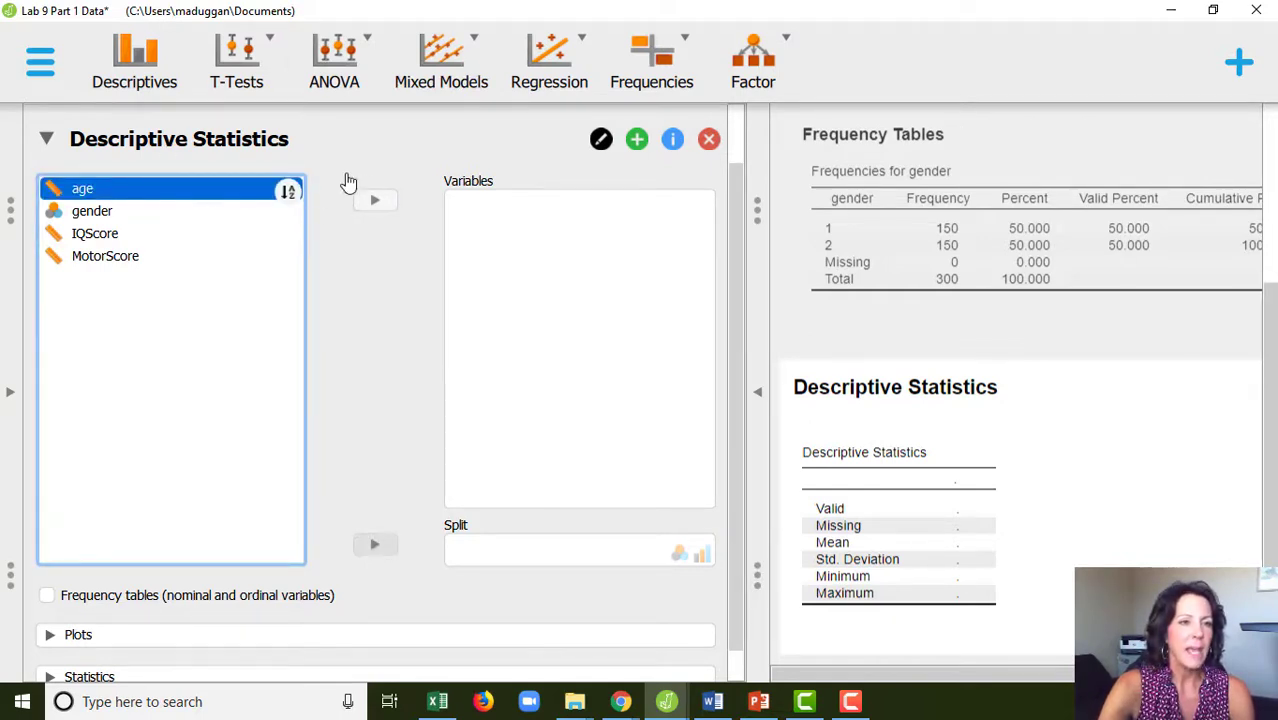
pyautogui.click(382, 204)
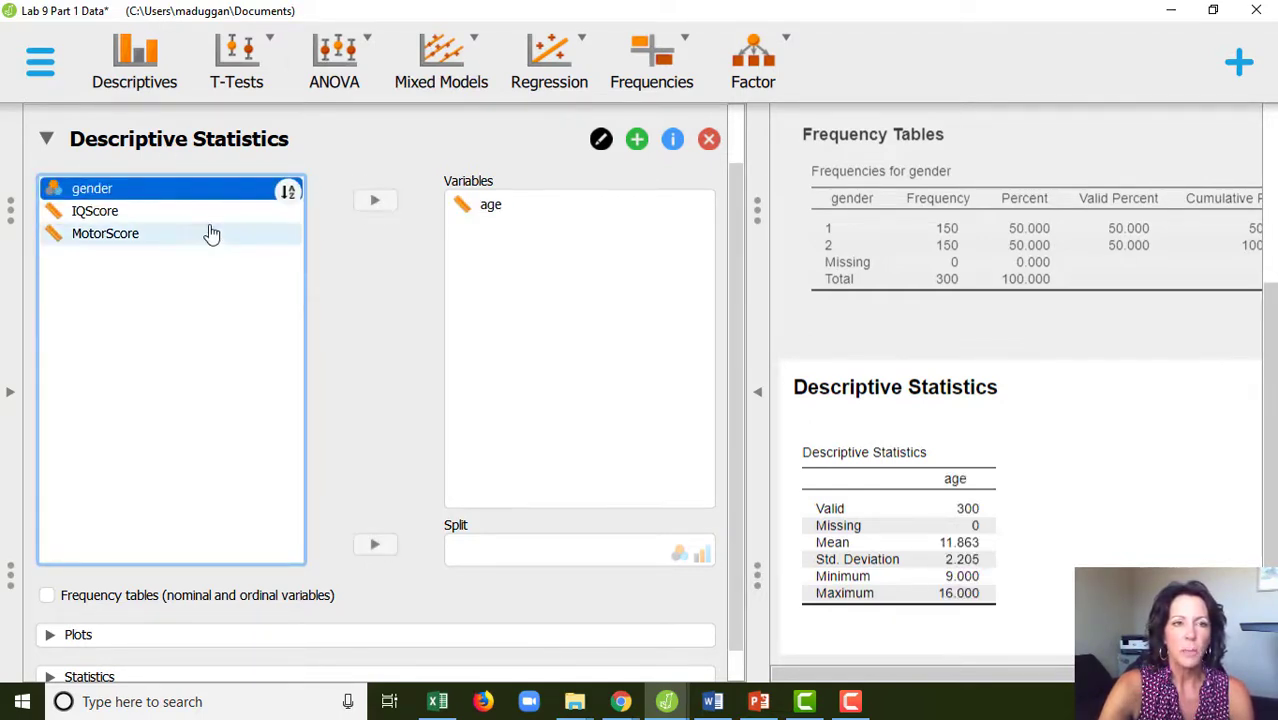
pyautogui.click(124, 214)
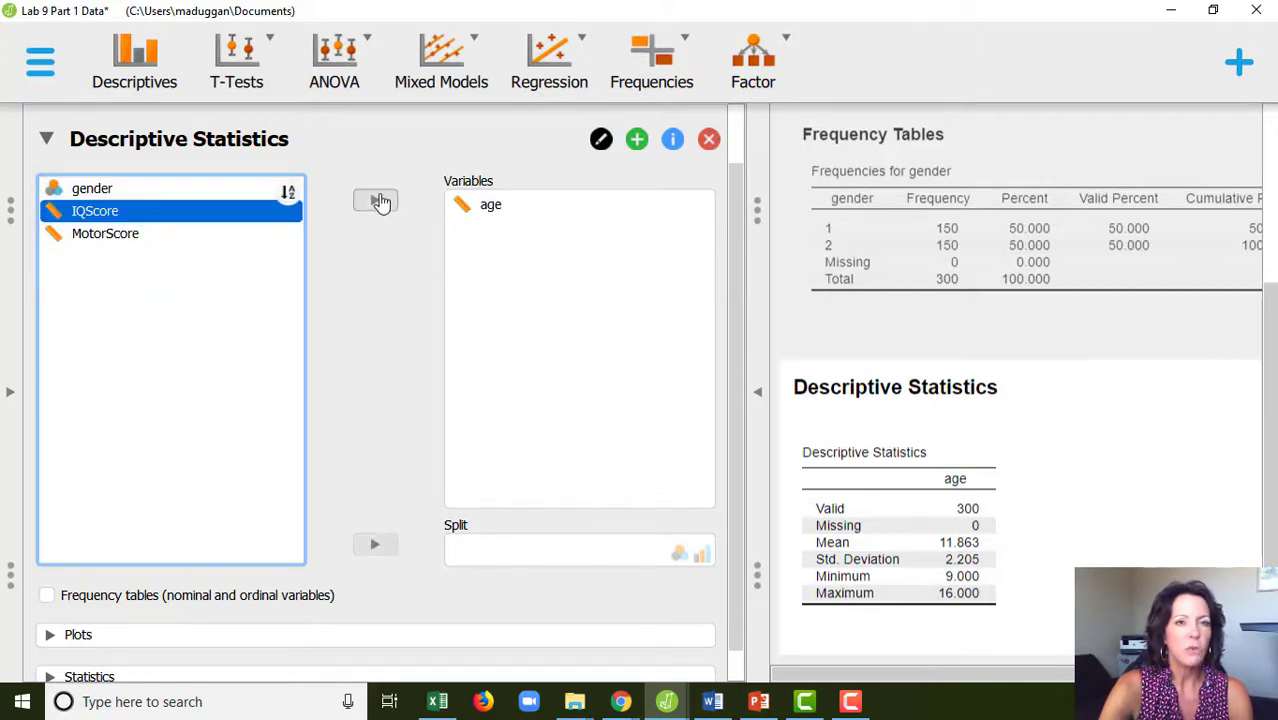
pyautogui.click(376, 200)
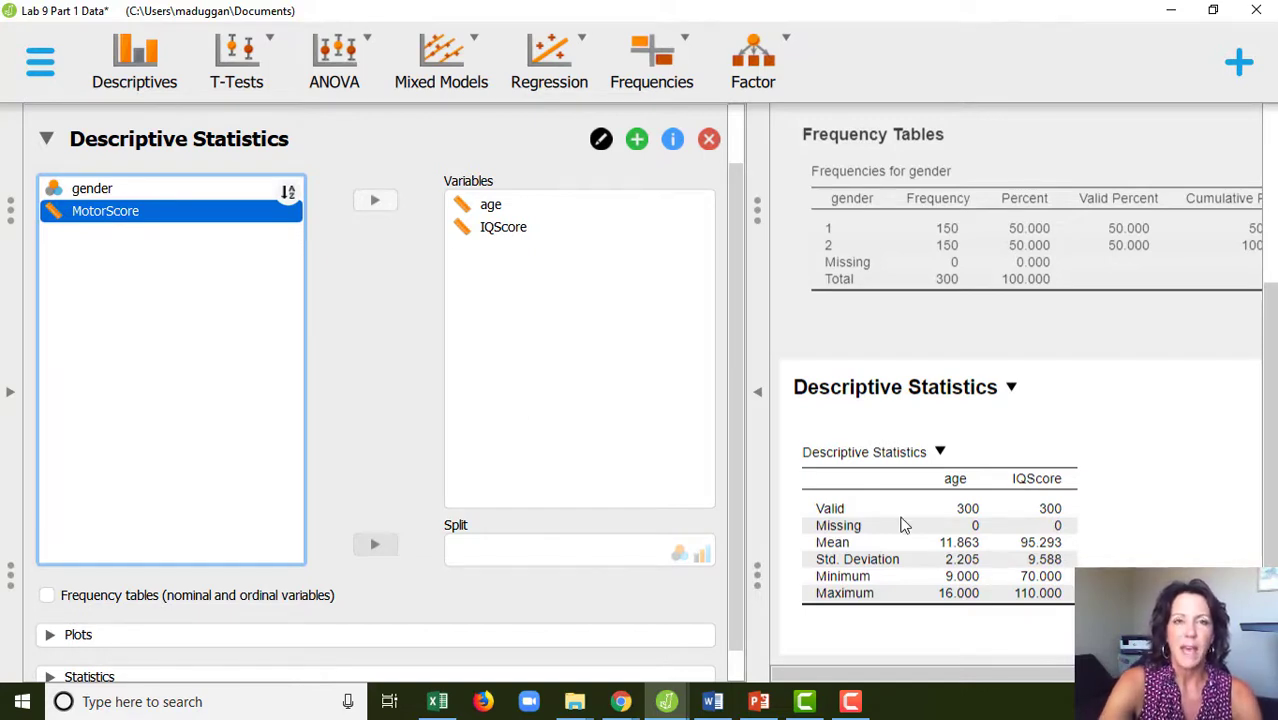
# Step: Add the median and mode to the central tendency statistics for age and IQScore
pyautogui.click(738, 298)
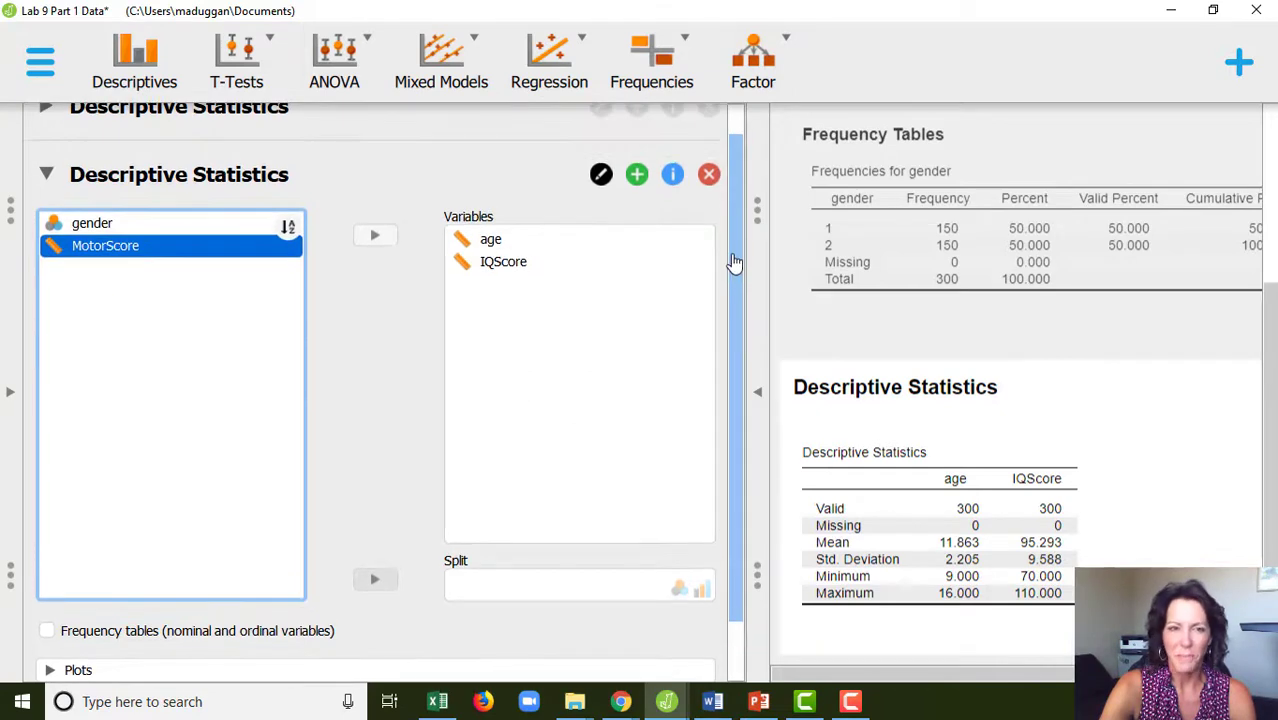
pyautogui.moveTo(735, 264); pyautogui.dragTo(741, 388)
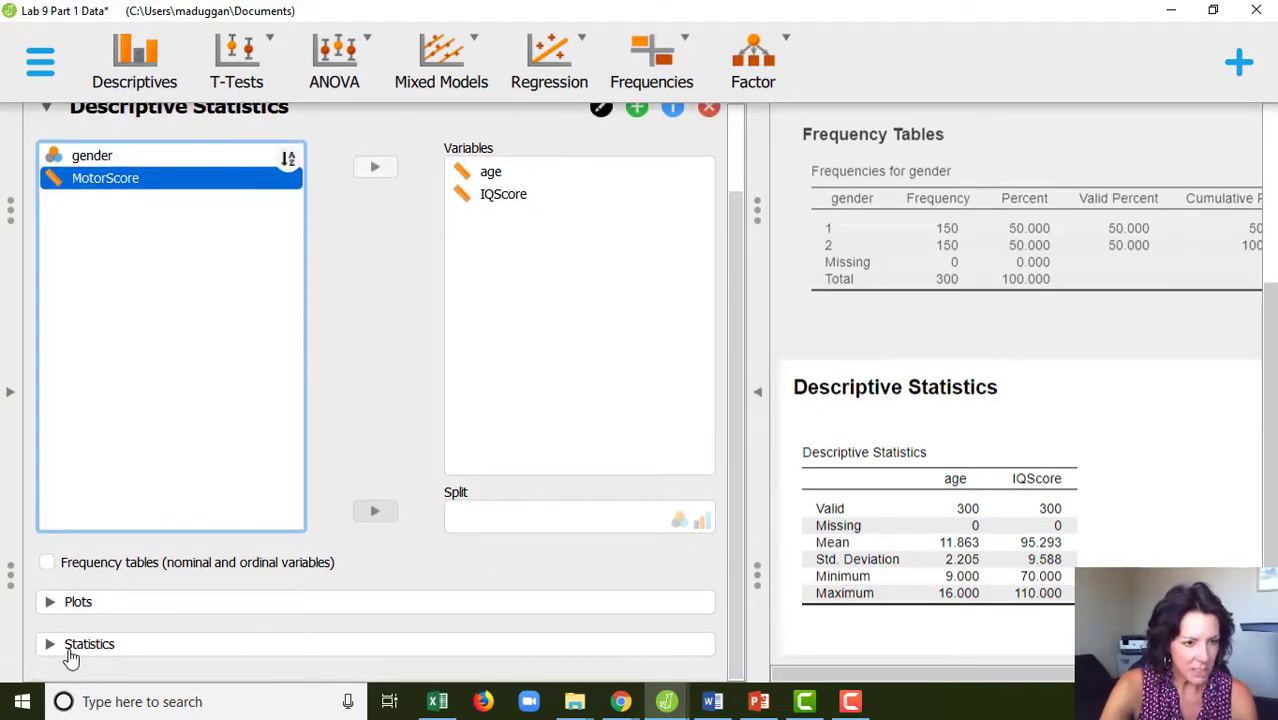
pyautogui.click(68, 646)
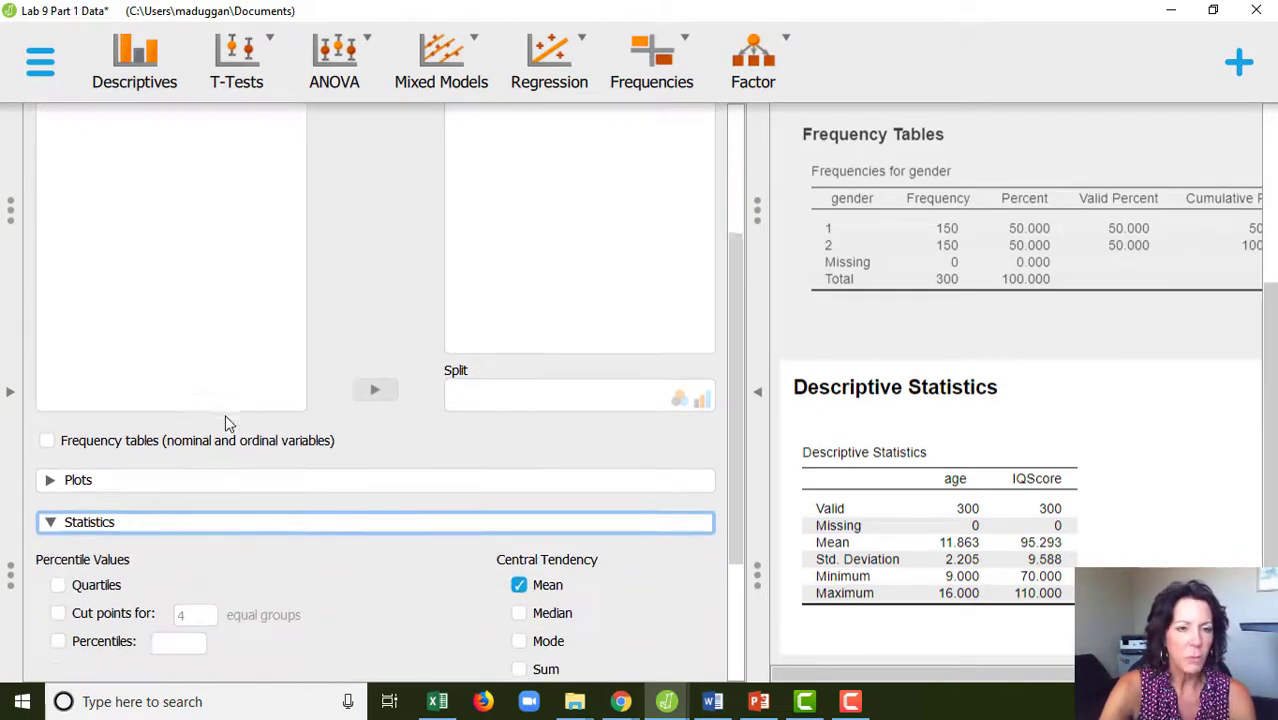
pyautogui.click(519, 414)
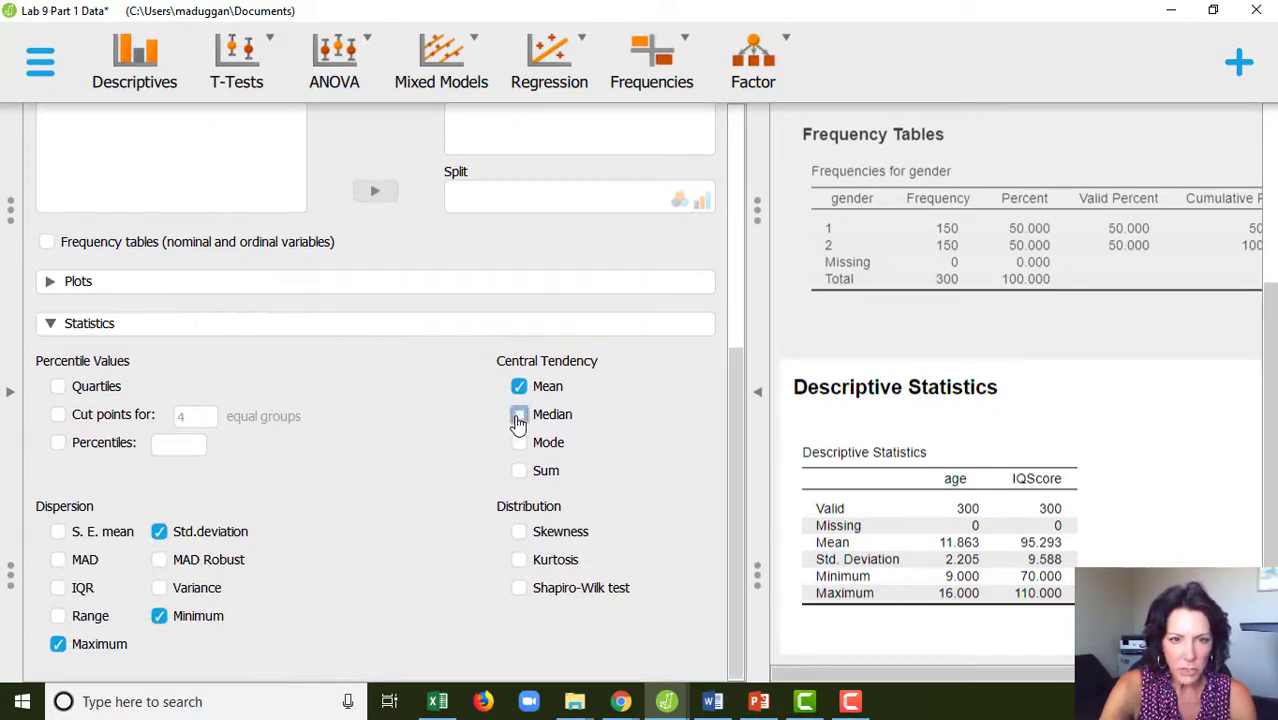
pyautogui.click(519, 446)
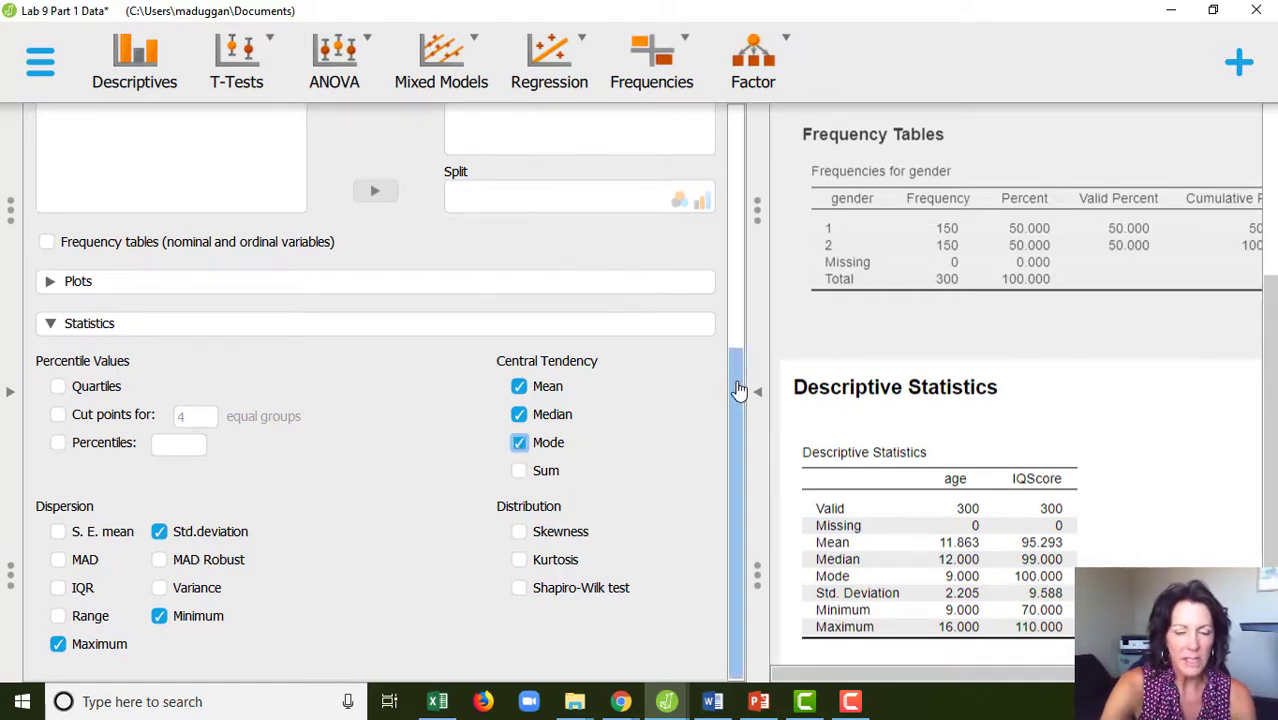
pyautogui.scroll(3, 731, 414)
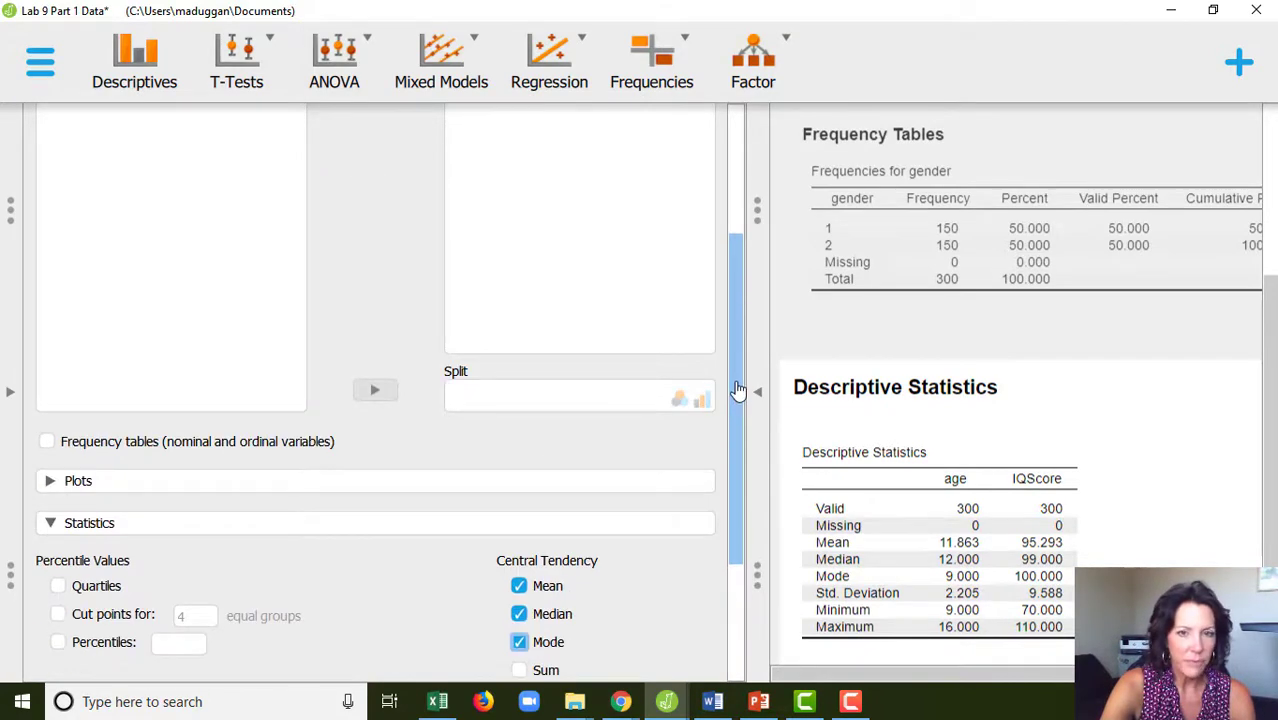
pyautogui.scroll(-3, 736, 414)
pyautogui.click(780, 570)
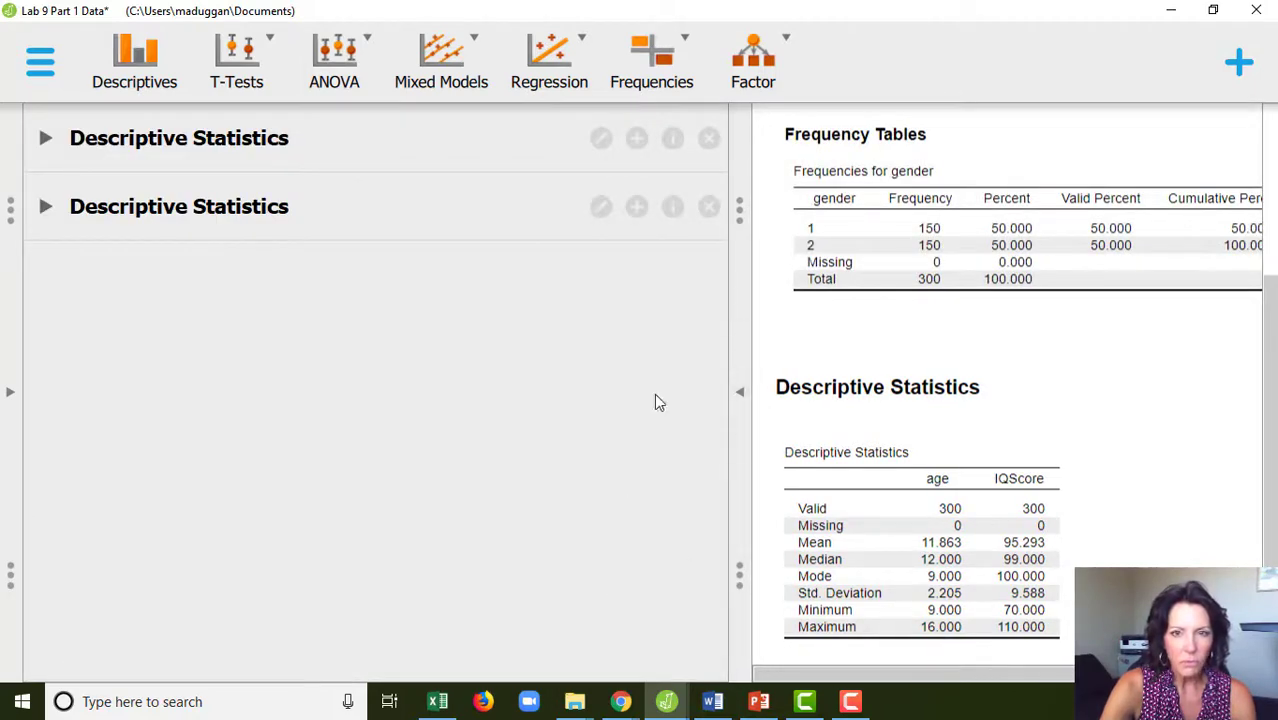
pyautogui.click(46, 207)
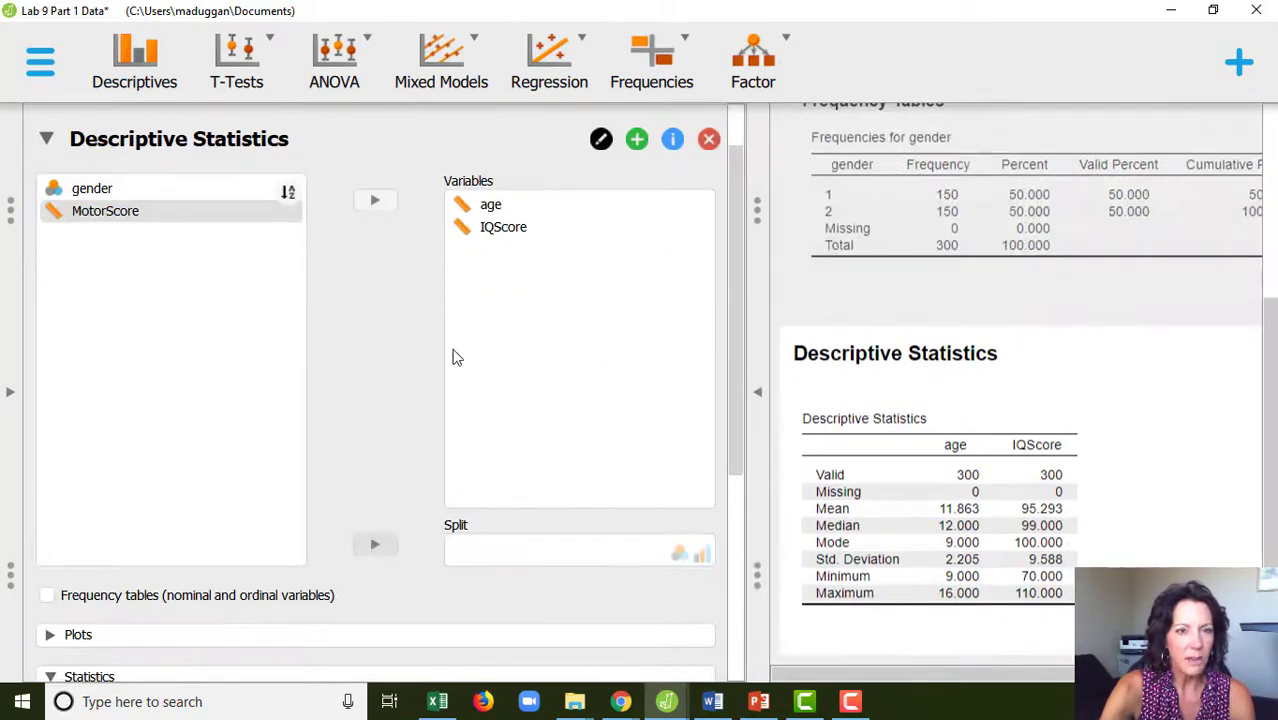
# Step: Add skewness to the distribution statistics for age and IQScore
pyautogui.scroll(-5, 450, 353)
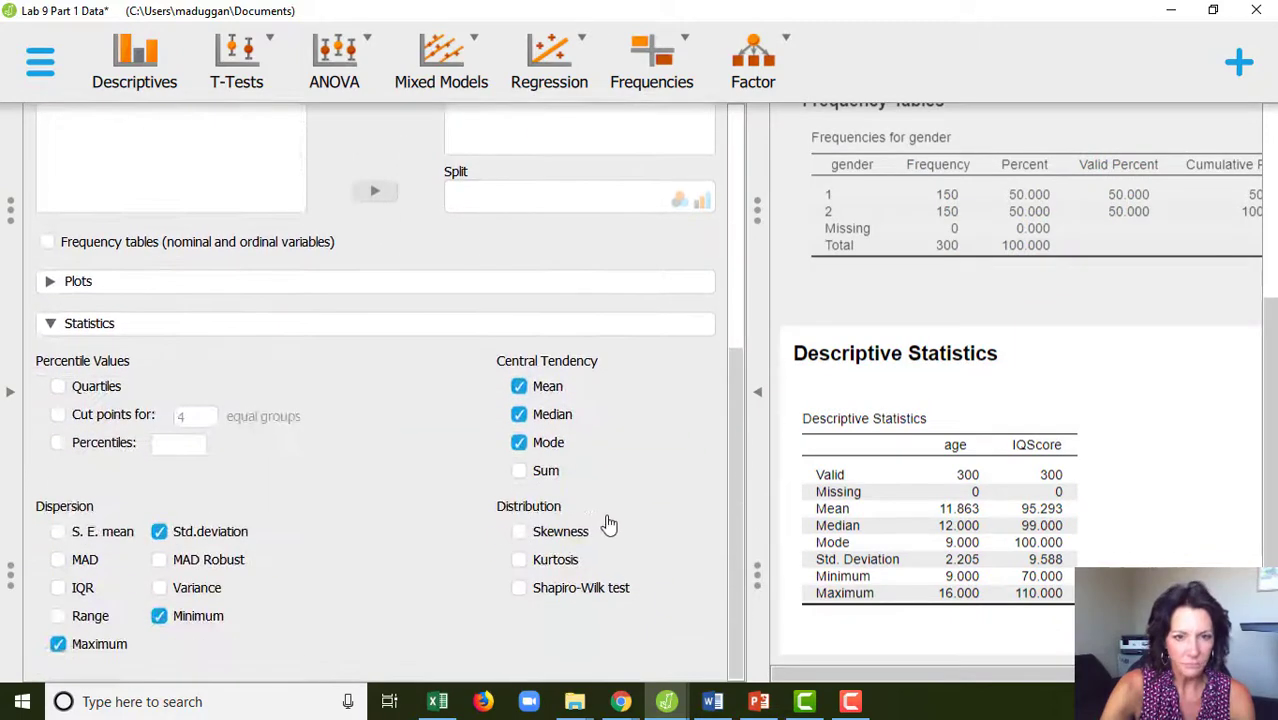
pyautogui.click(517, 532)
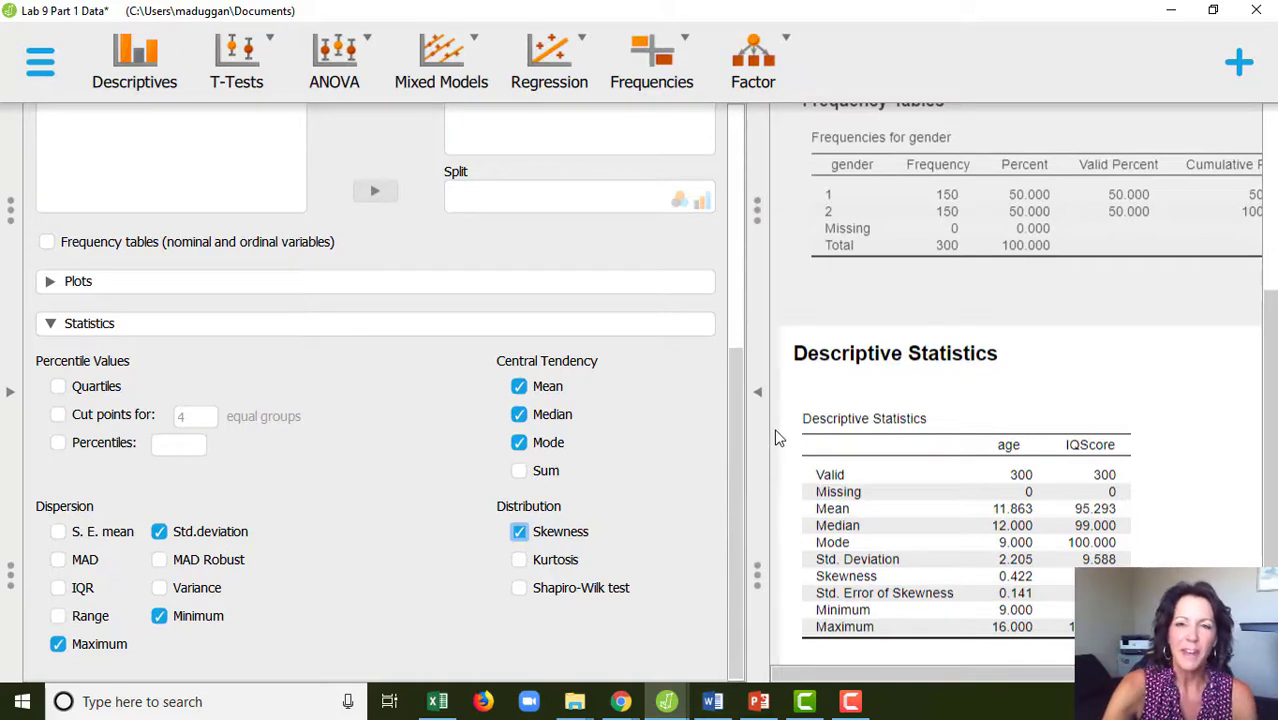
pyautogui.scroll(5, 421, 489)
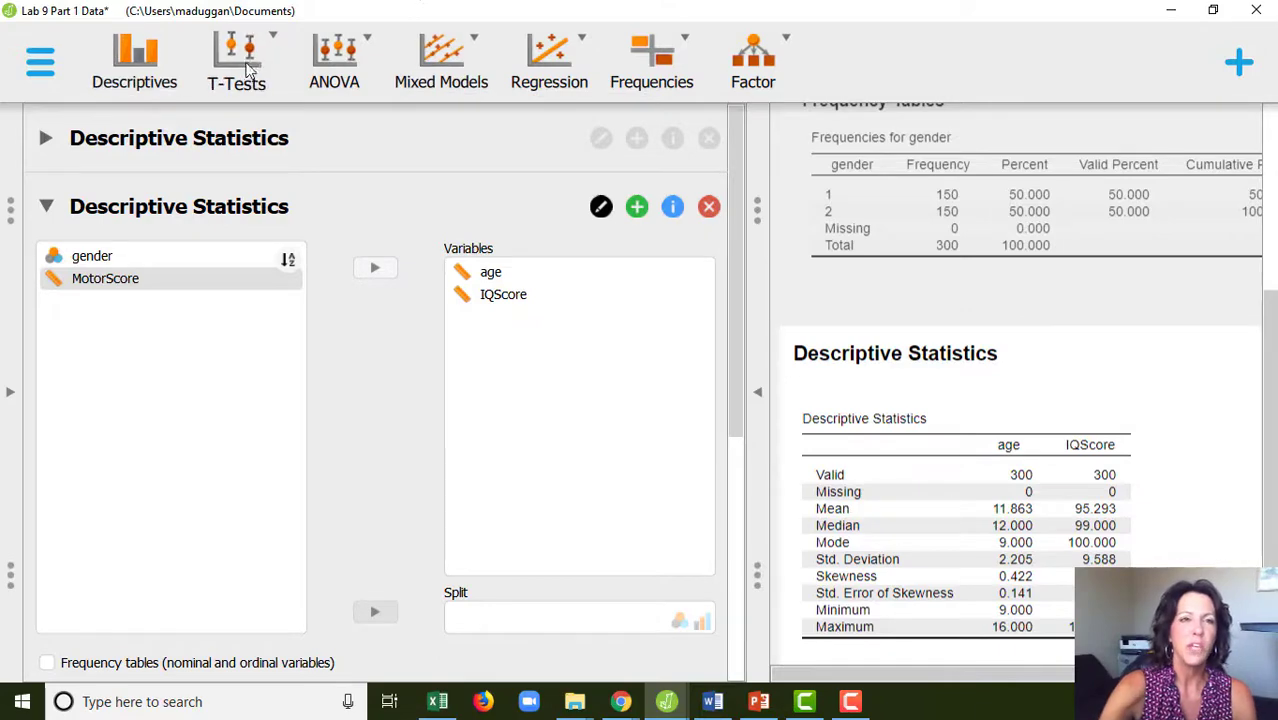
# Step: Create a classical One Sample T-Test analysis with IQScore as its variable
pyautogui.click(270, 44)
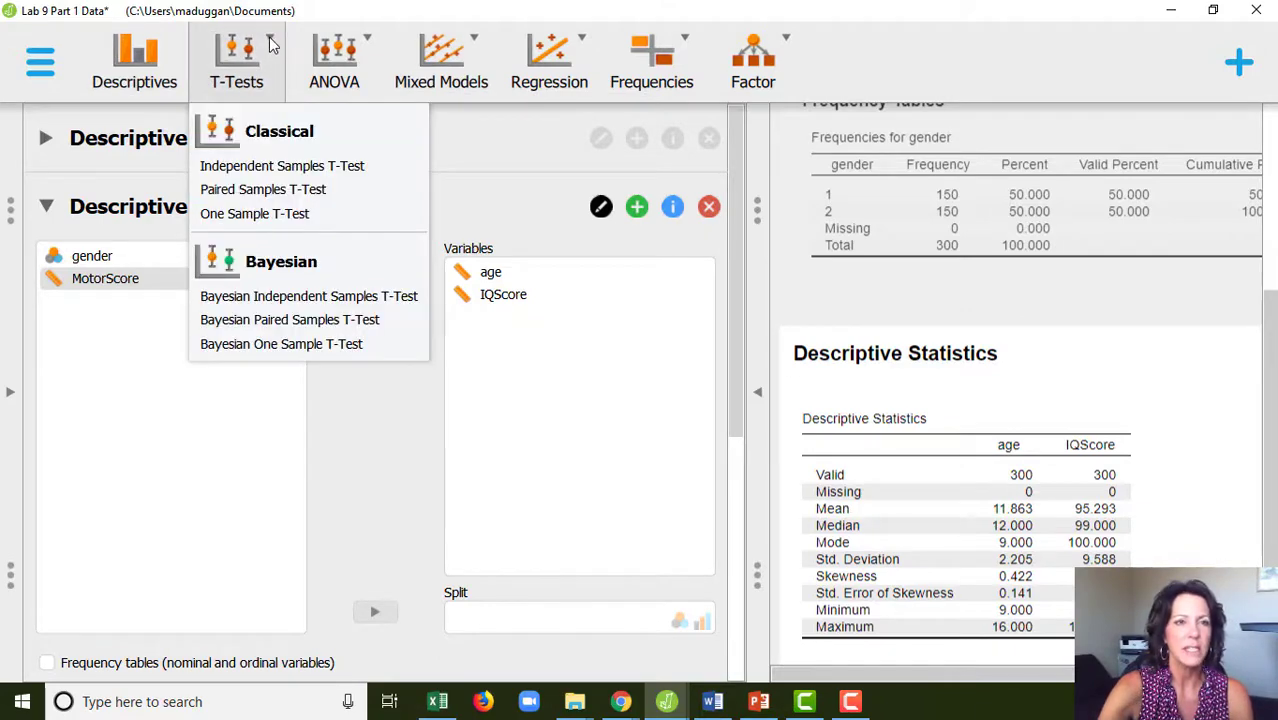
pyautogui.click(292, 213)
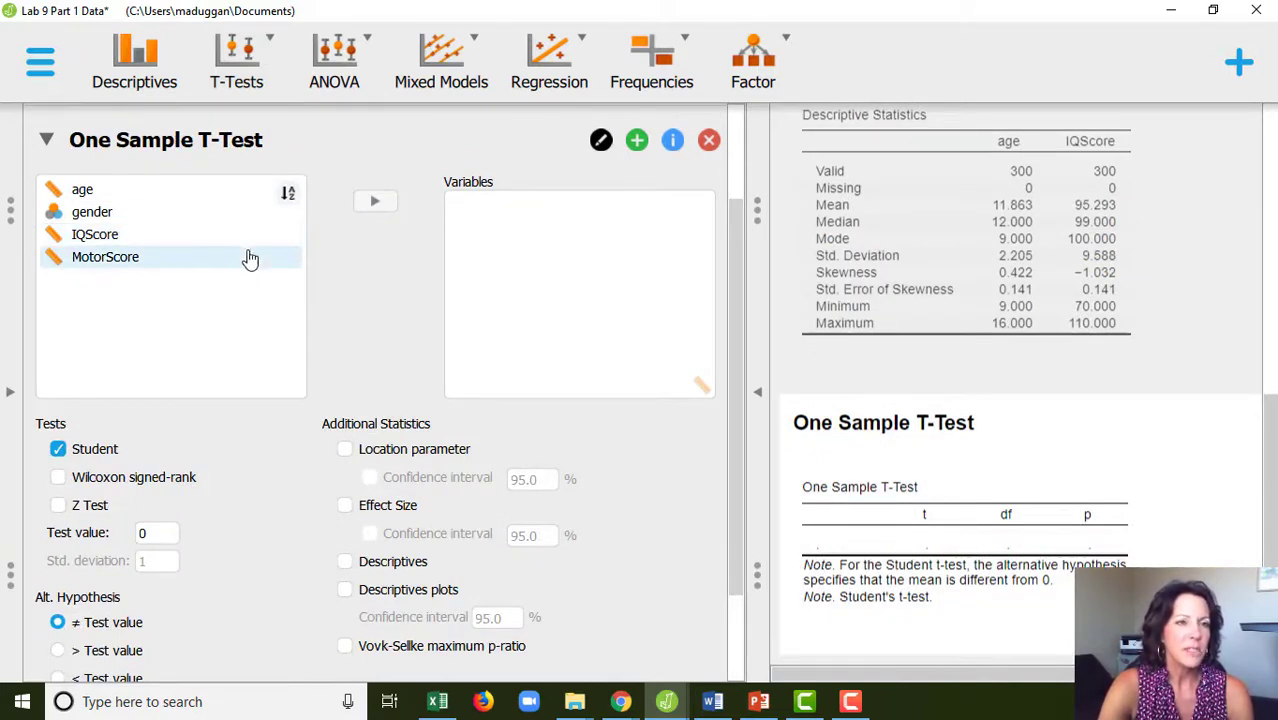
pyautogui.click(127, 245)
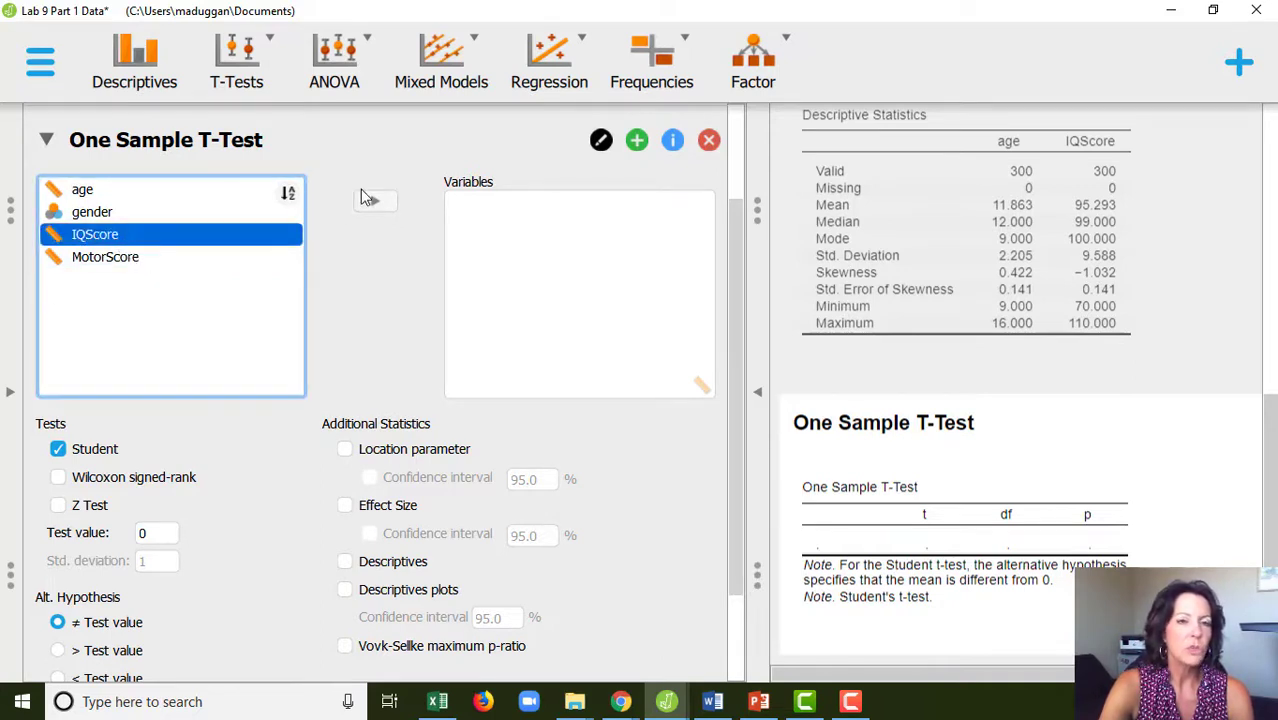
pyautogui.click(373, 203)
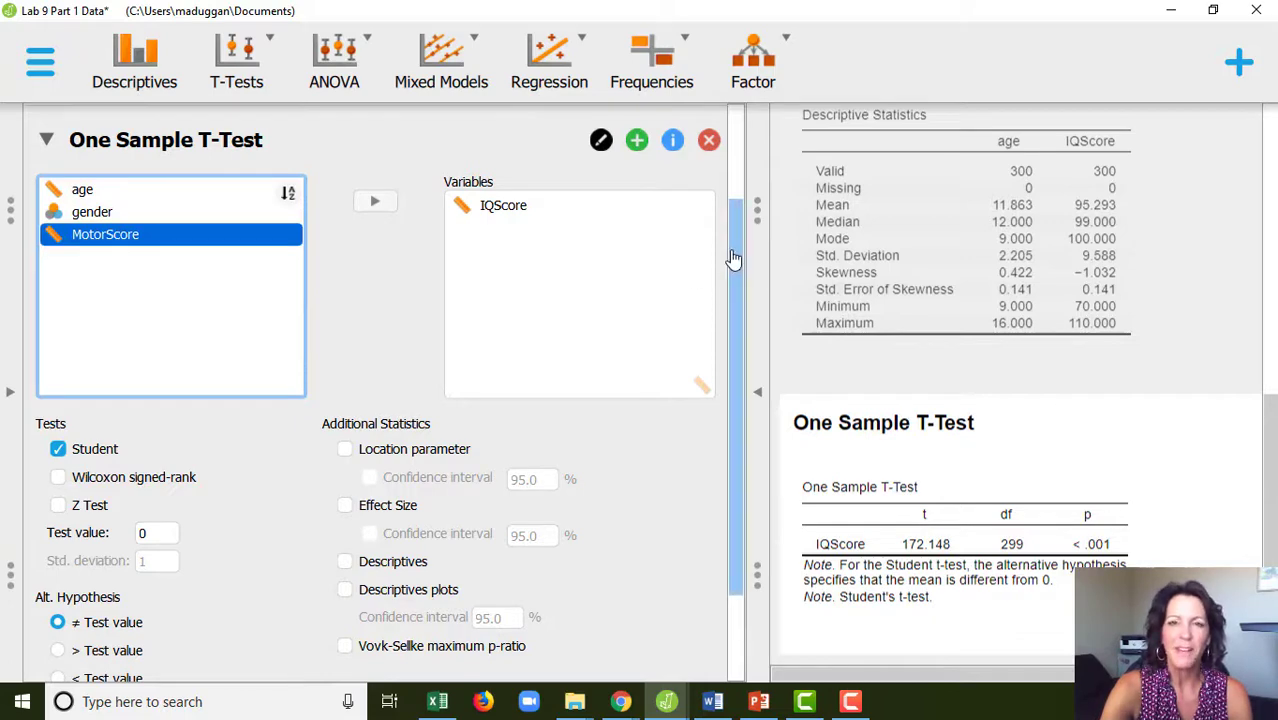
# Step: Set the test value of the IQScore one sample t-test to 100 and show the results at full width
pyautogui.moveTo(733, 265); pyautogui.dragTo(734, 350)
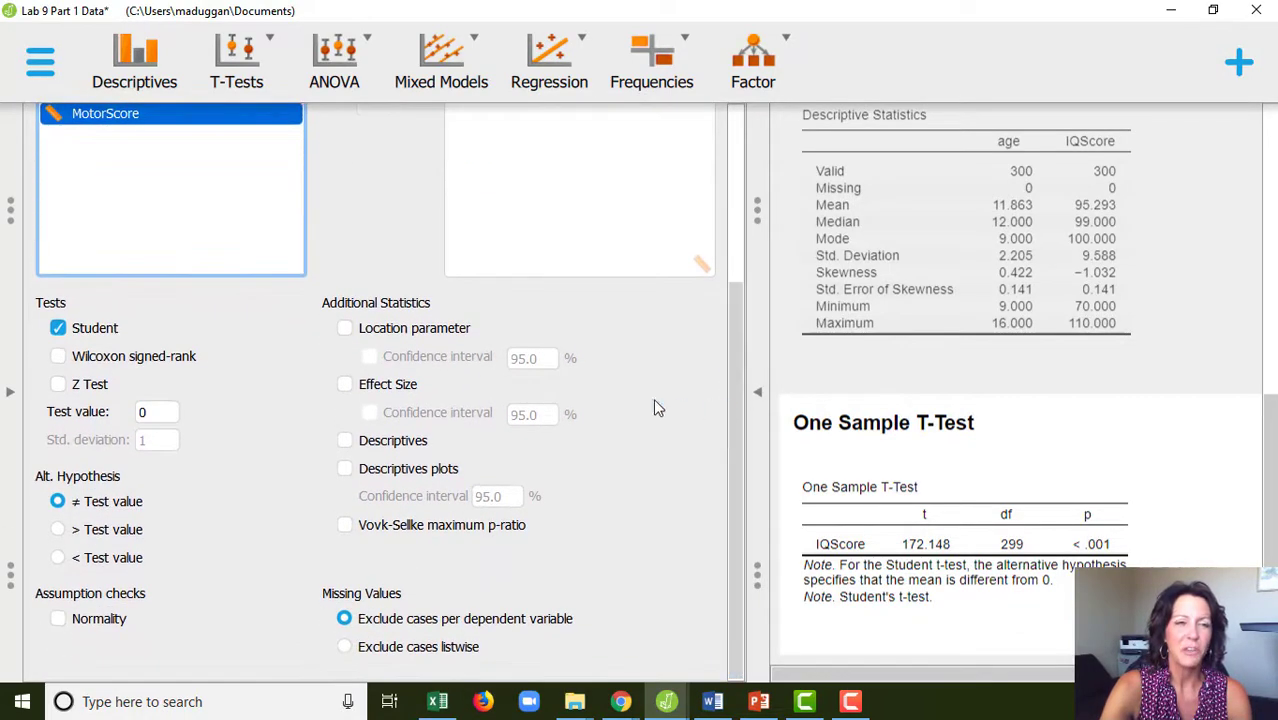
pyautogui.click(161, 414)
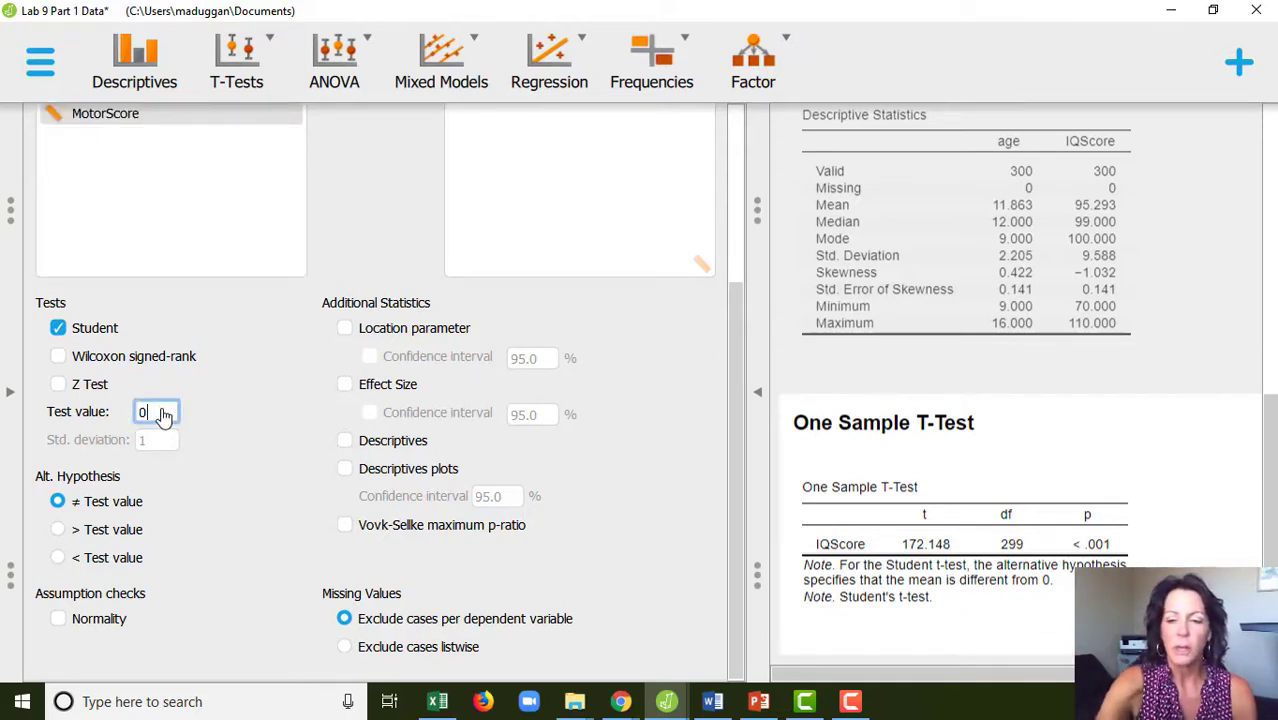
pyautogui.press('BackSpace')
pyautogui.write('100')
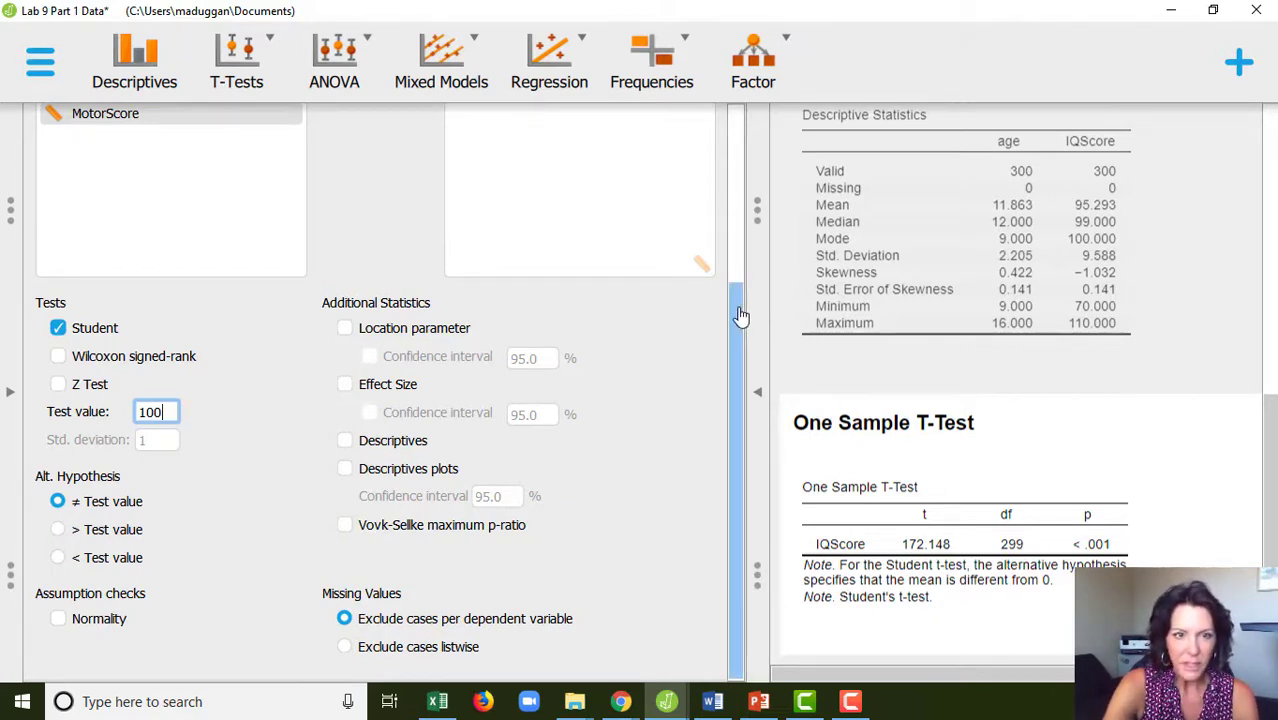
pyautogui.scroll(3, 602, 385)
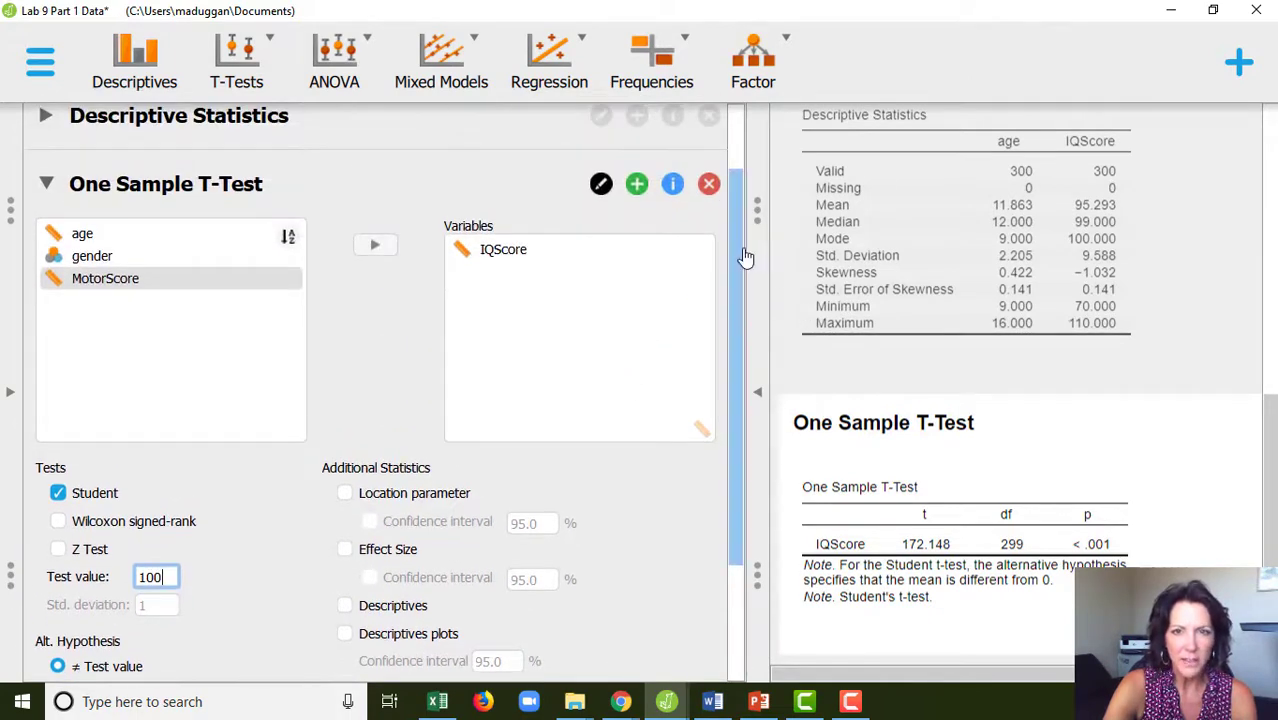
pyautogui.scroll(-3, 735, 480)
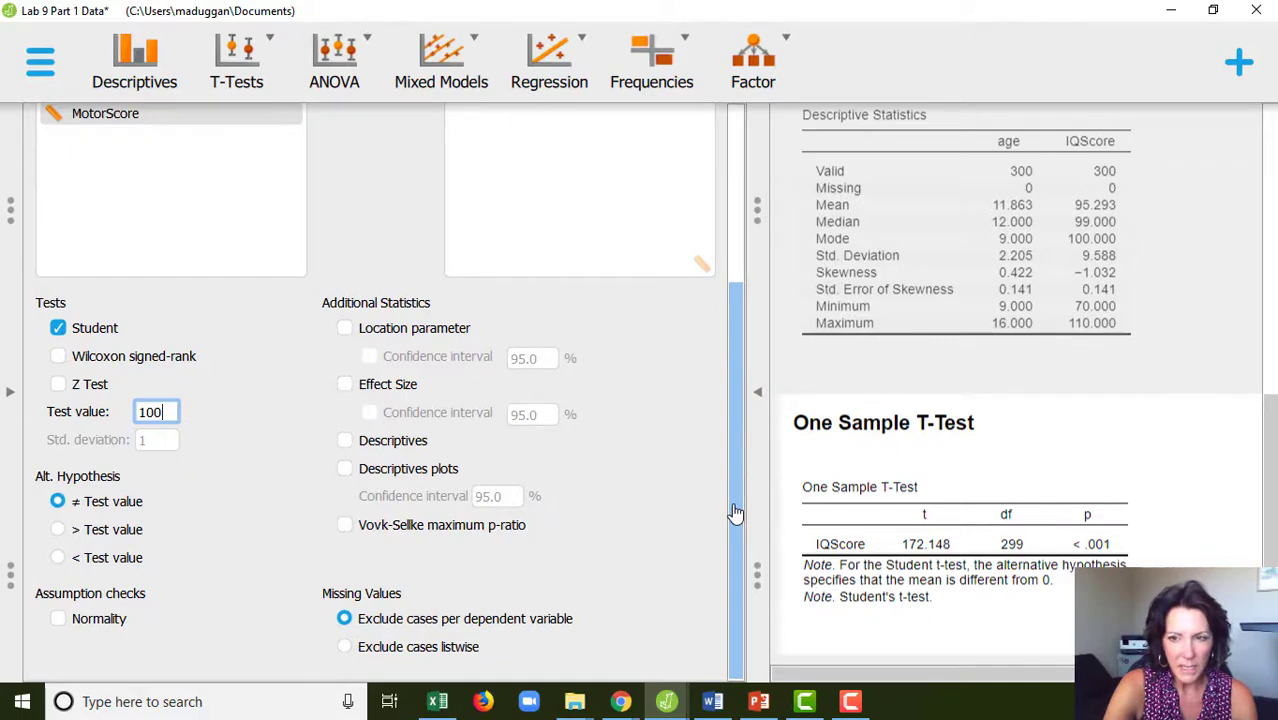
pyautogui.click(759, 396)
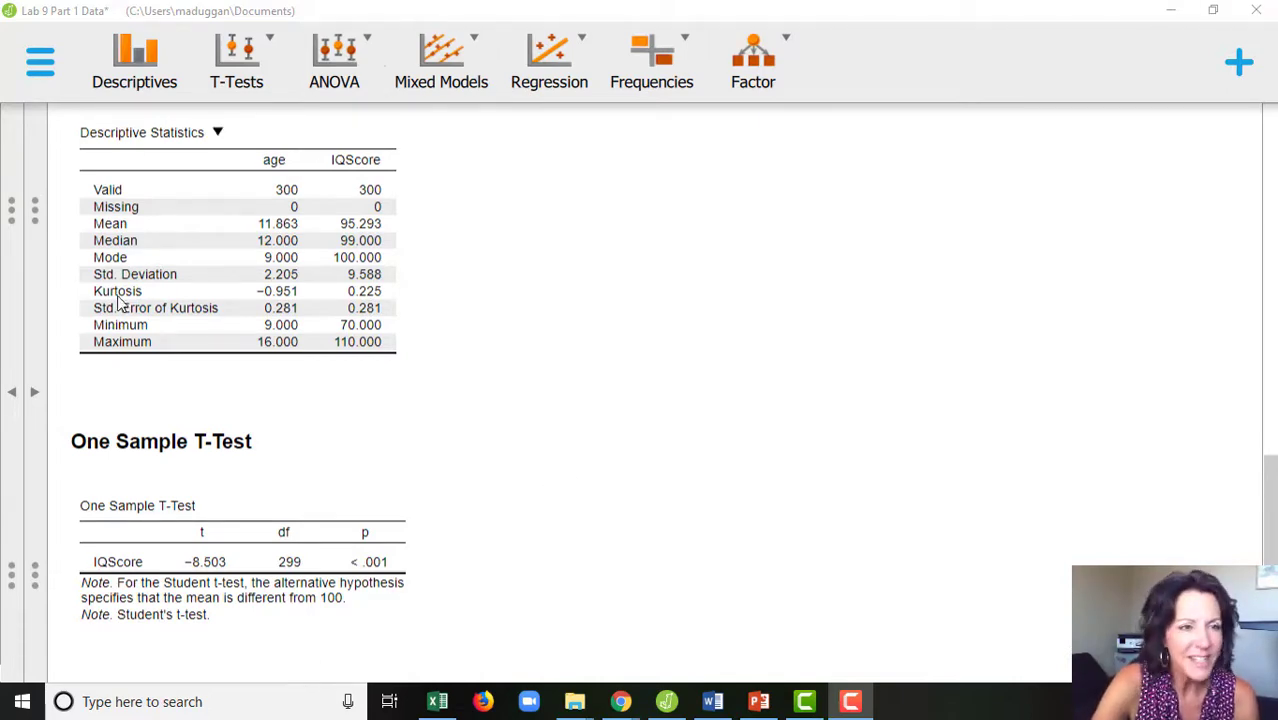
# Step: Bring the t-test settings back into view and add descriptives to the additional statistics for IQScore
pyautogui.click(34, 394)
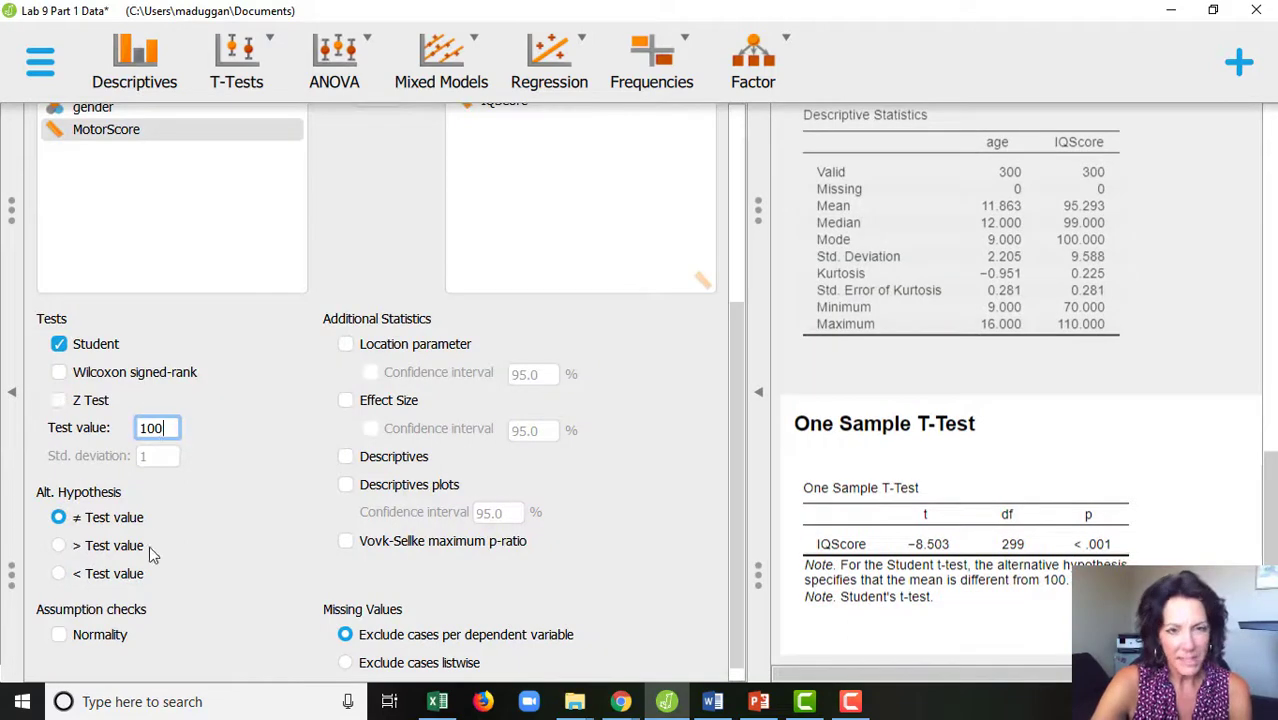
pyautogui.scroll(-1, 714, 347)
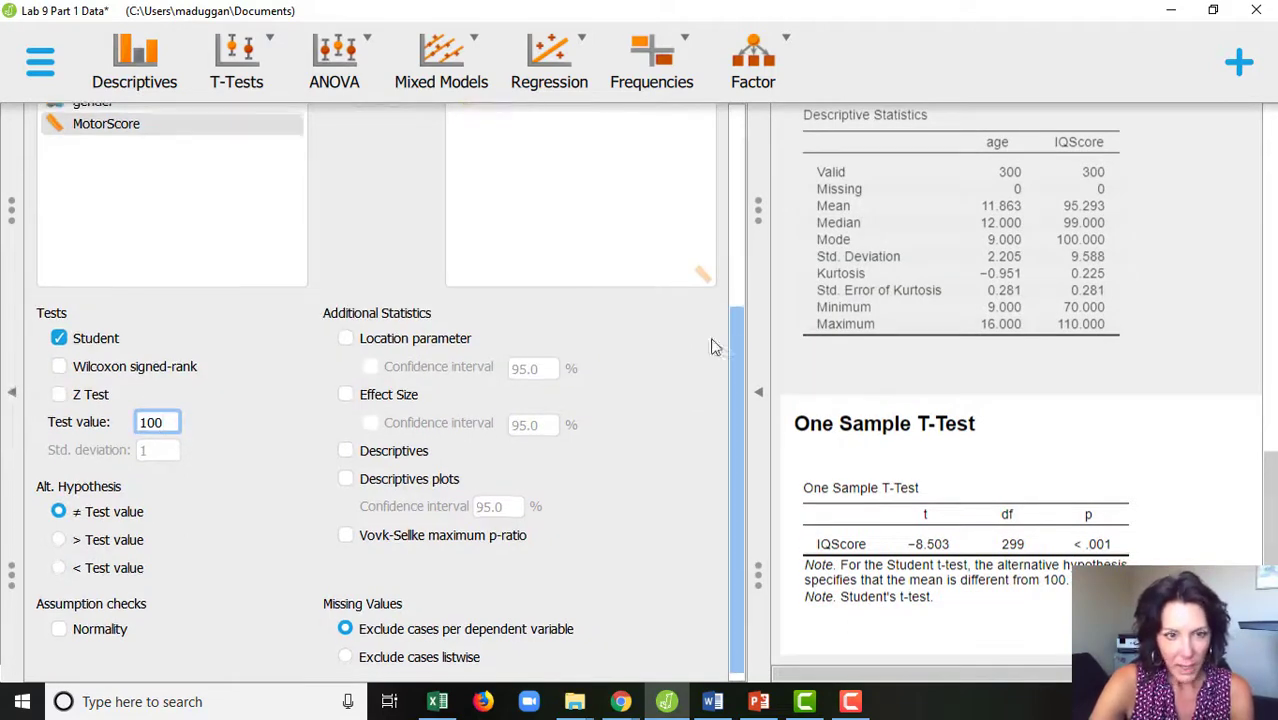
pyautogui.click(346, 450)
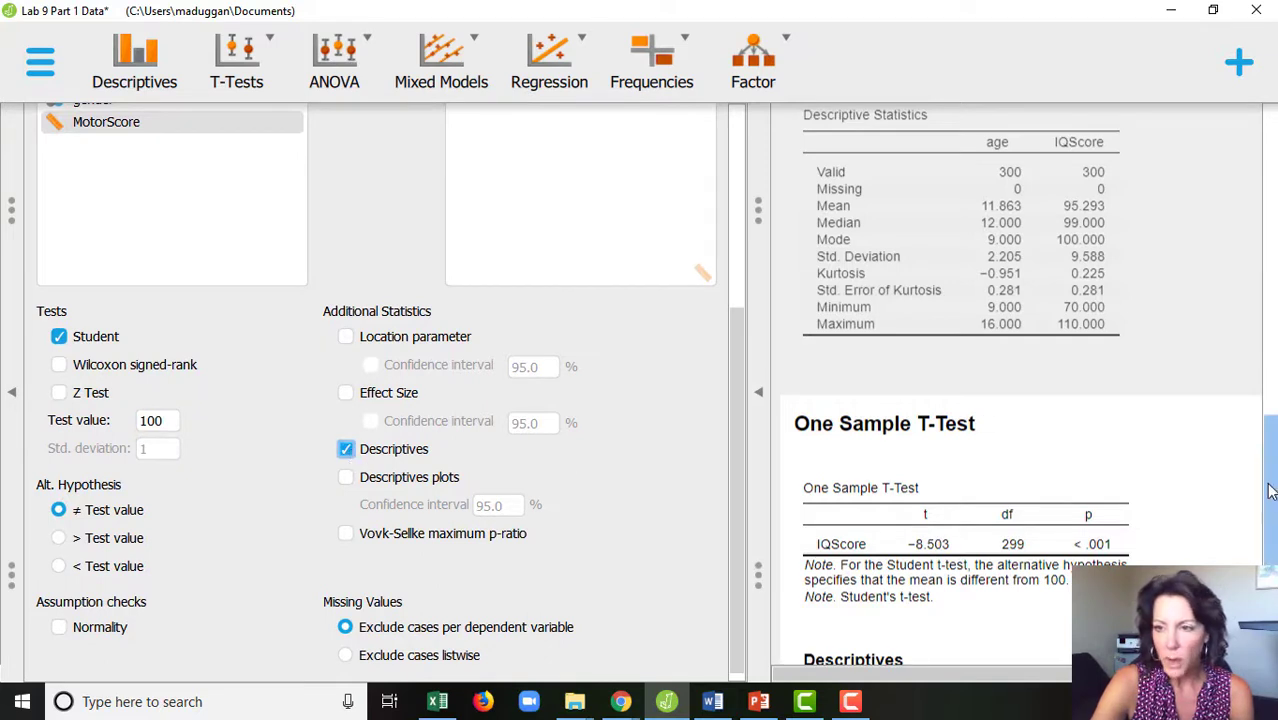
pyautogui.scroll(-3, 1270, 490)
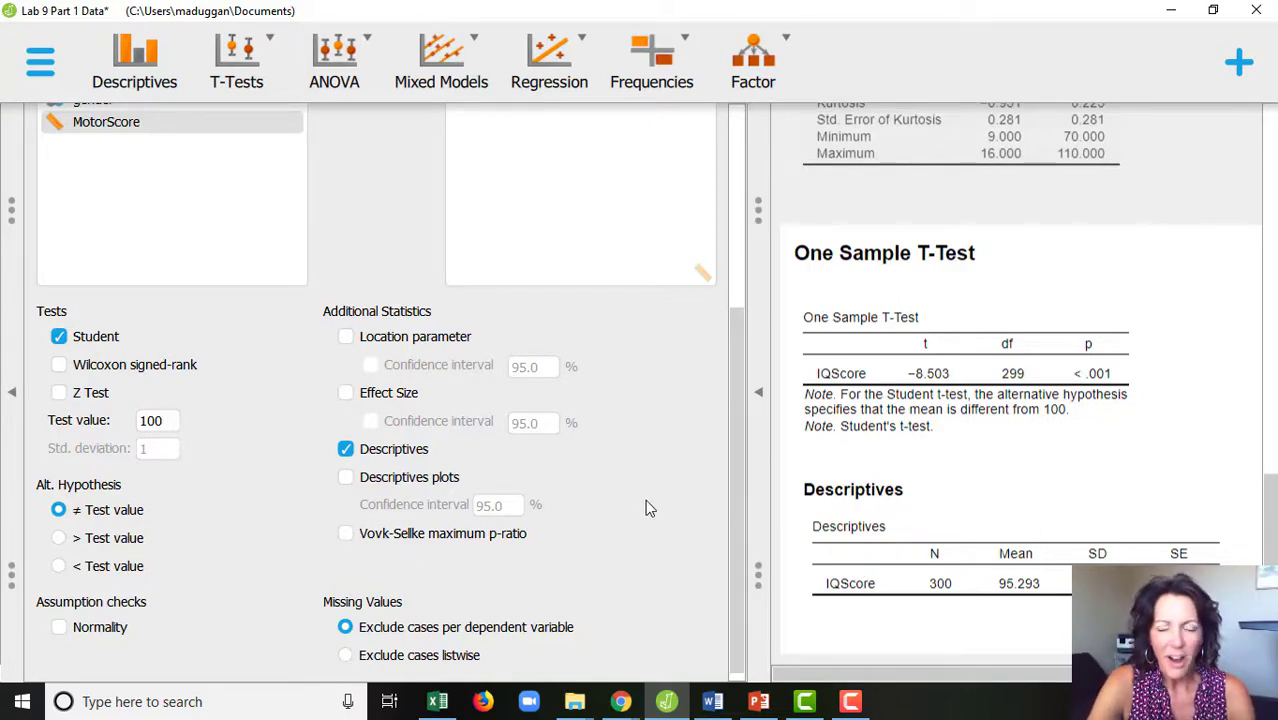
# Step: Look at the data table and the source workbook in Excel, and return to the JASP analyses and results
pyautogui.scroll(5, 645, 508)
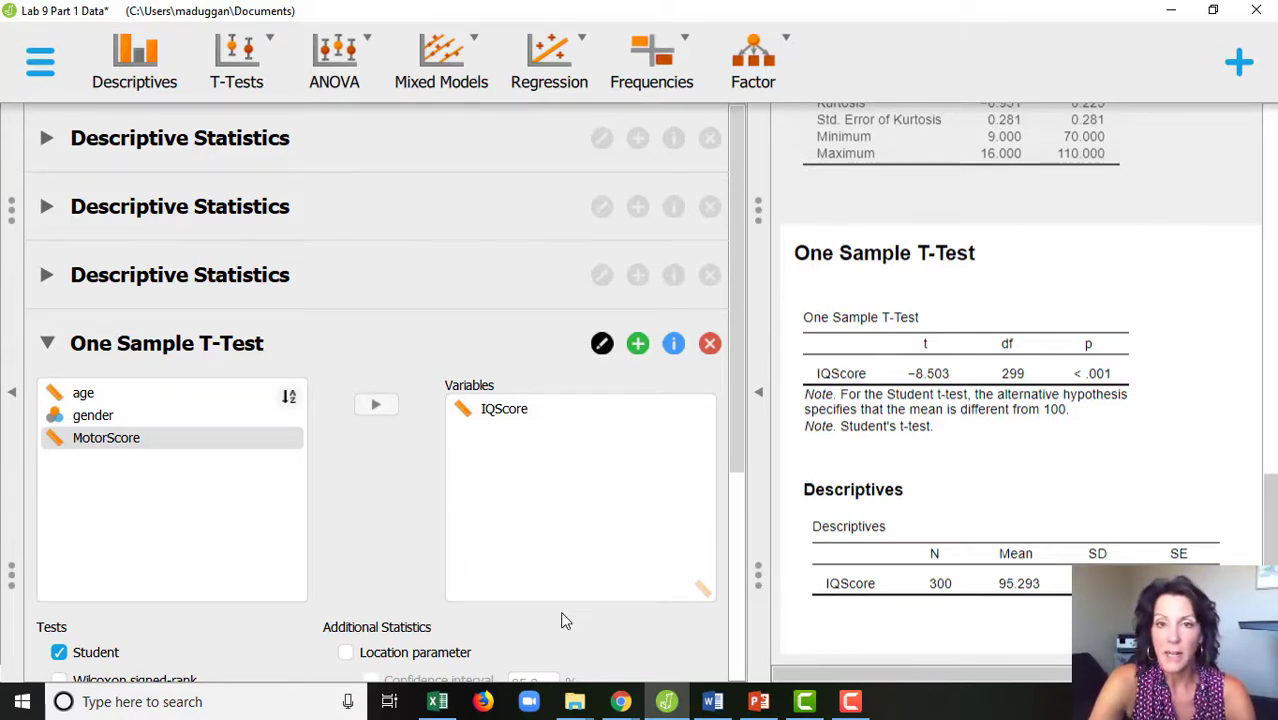
pyautogui.click(14, 399)
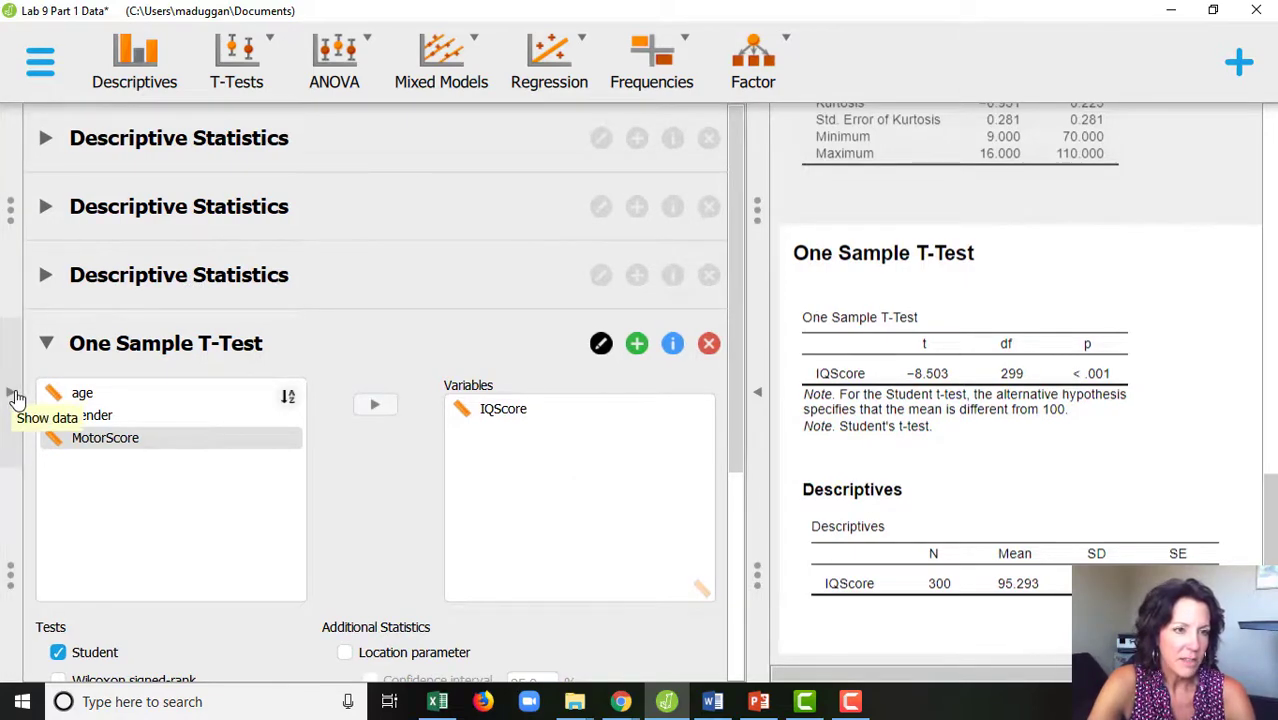
pyautogui.click(14, 399)
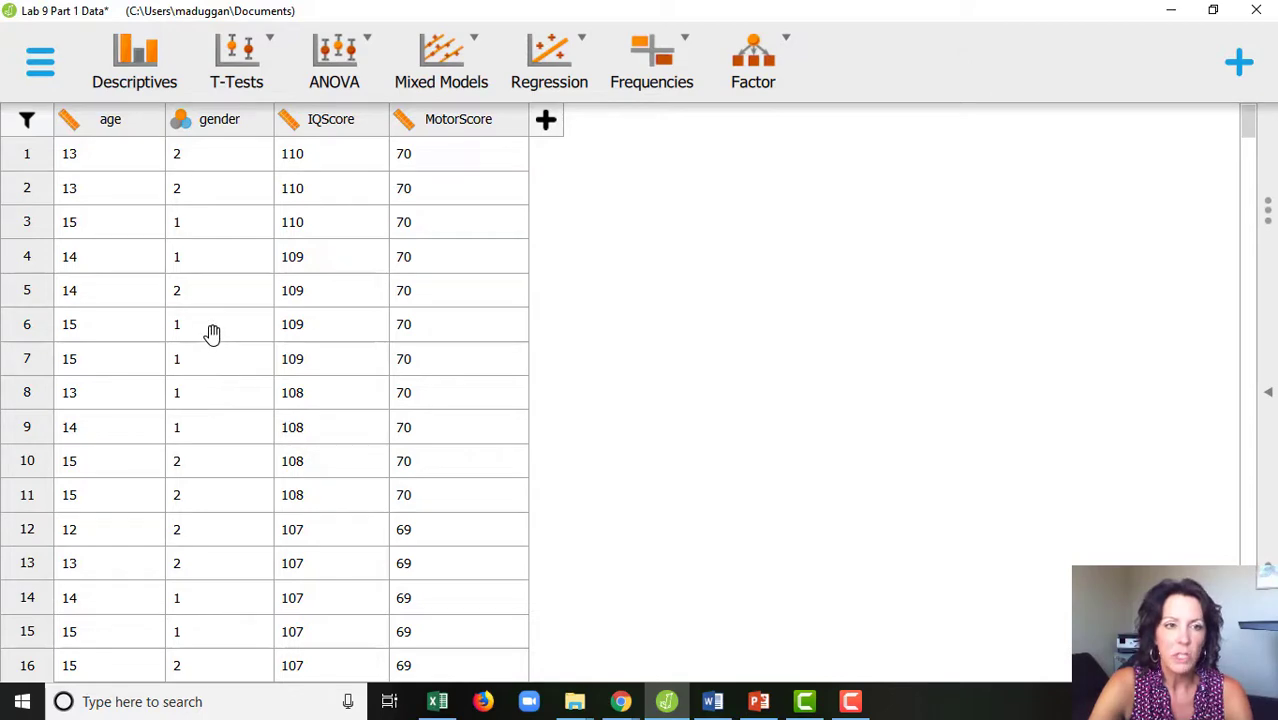
pyautogui.hotkey('alt', 'Tab')
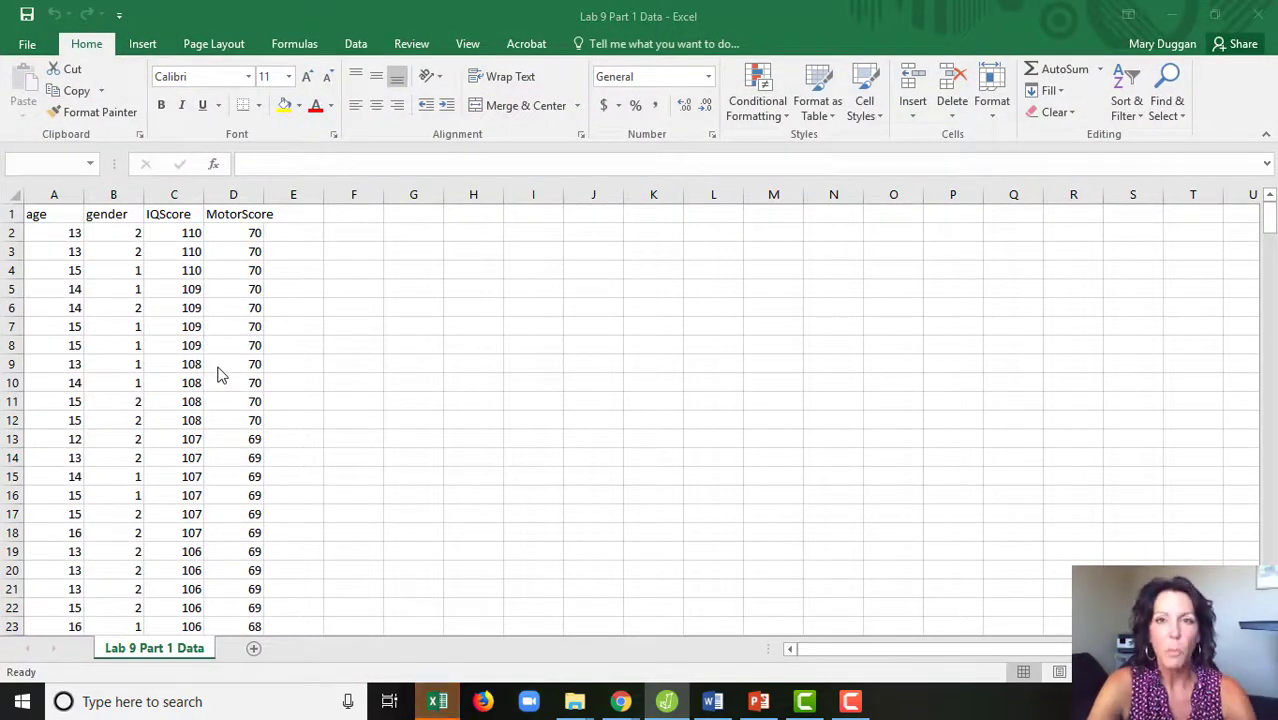
pyautogui.click(1170, 18)
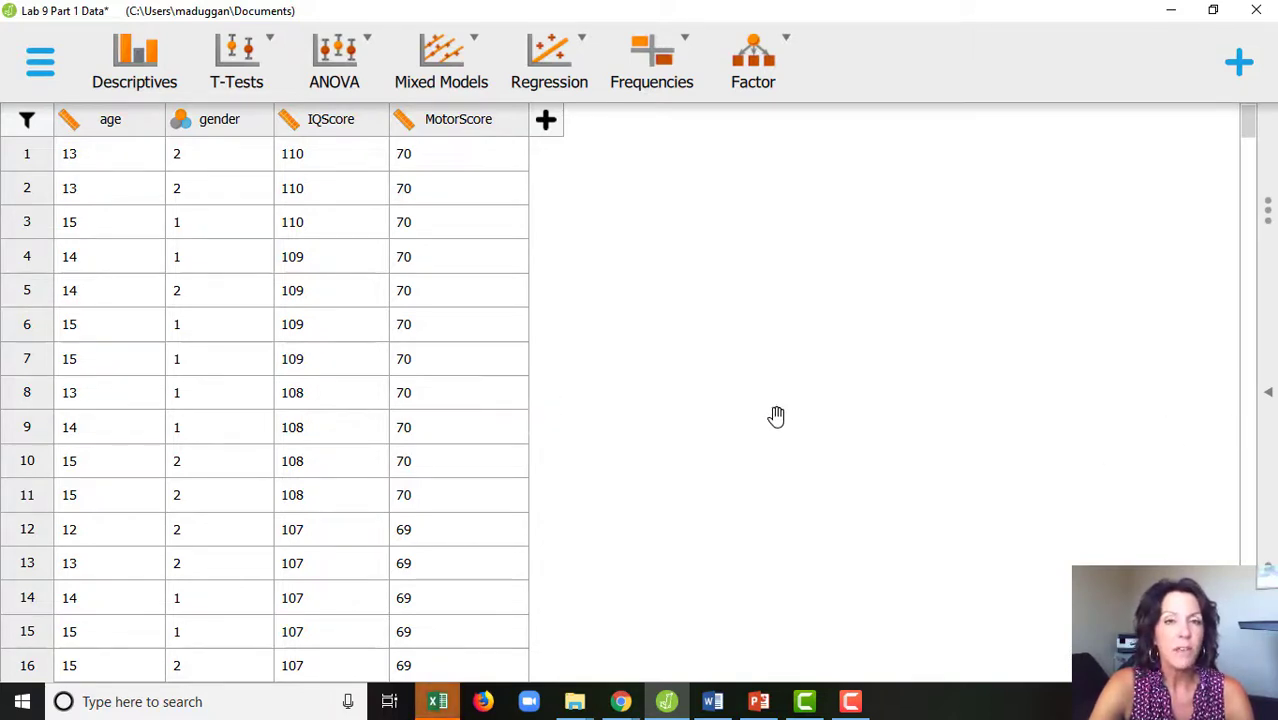
pyautogui.click(1268, 398)
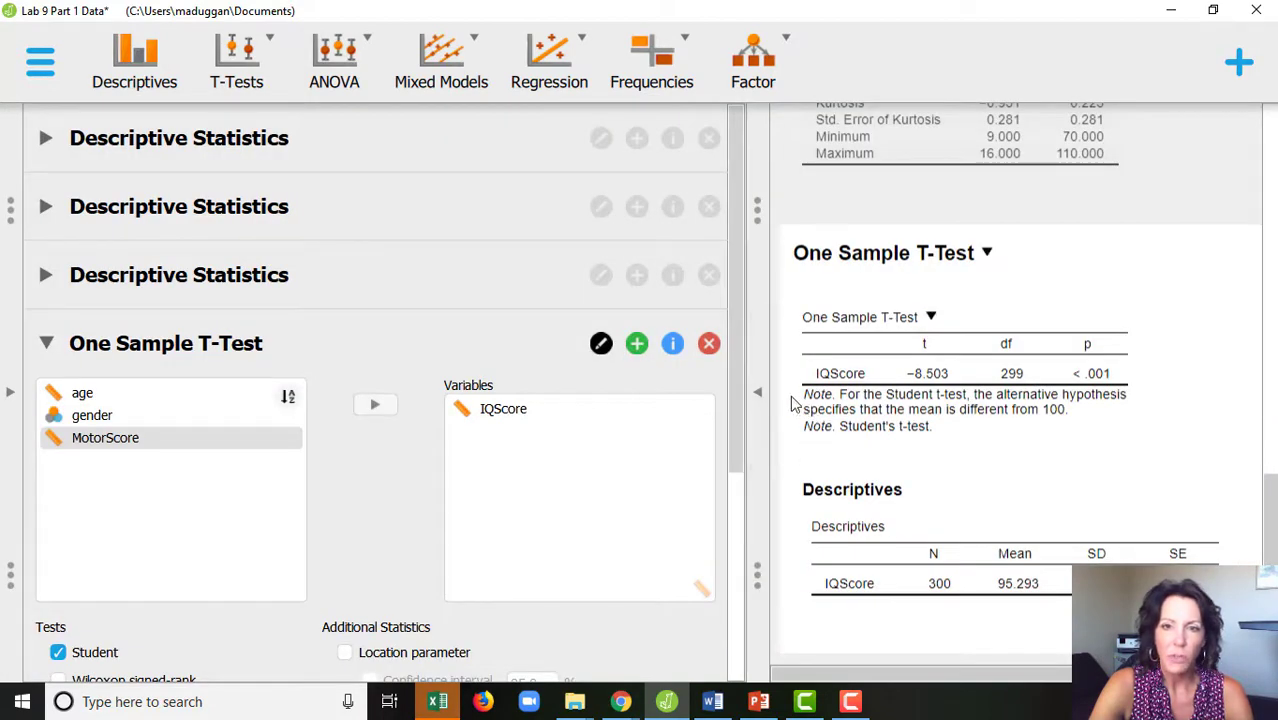
# Step: Show the results at full width and copy the entire Results output to the clipboard
pyautogui.click(759, 397)
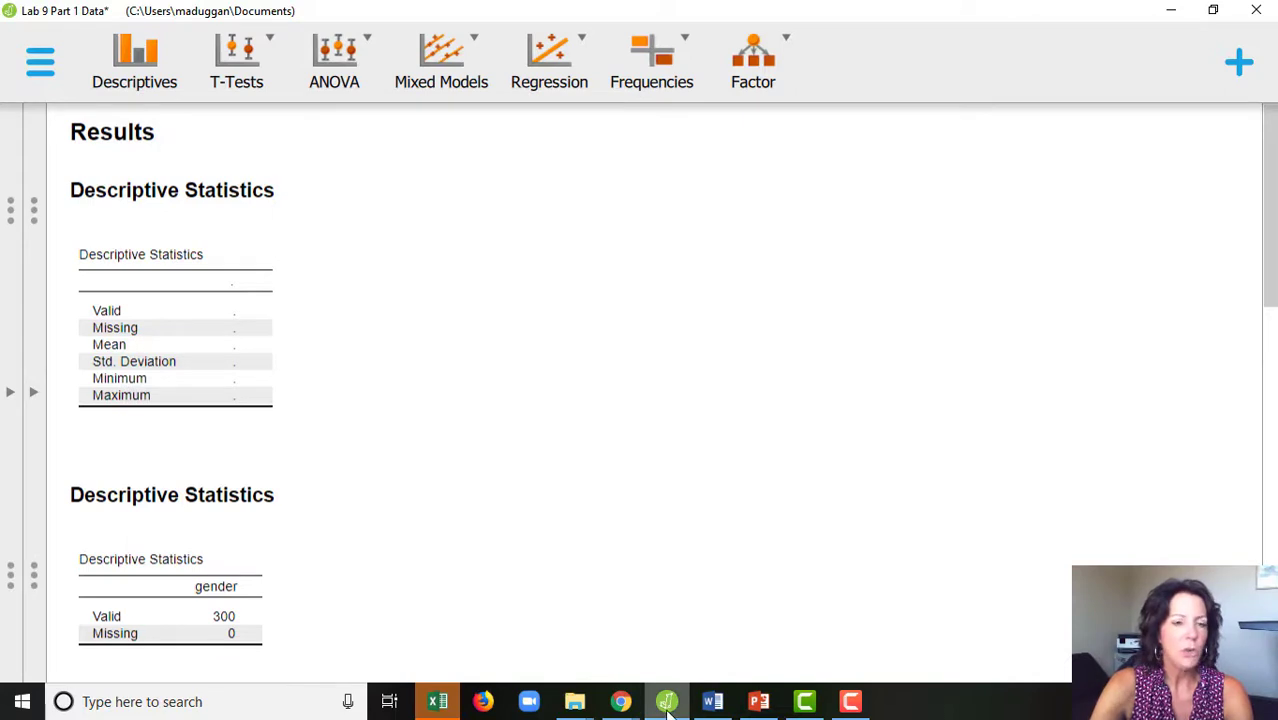
pyautogui.moveTo(668, 710)
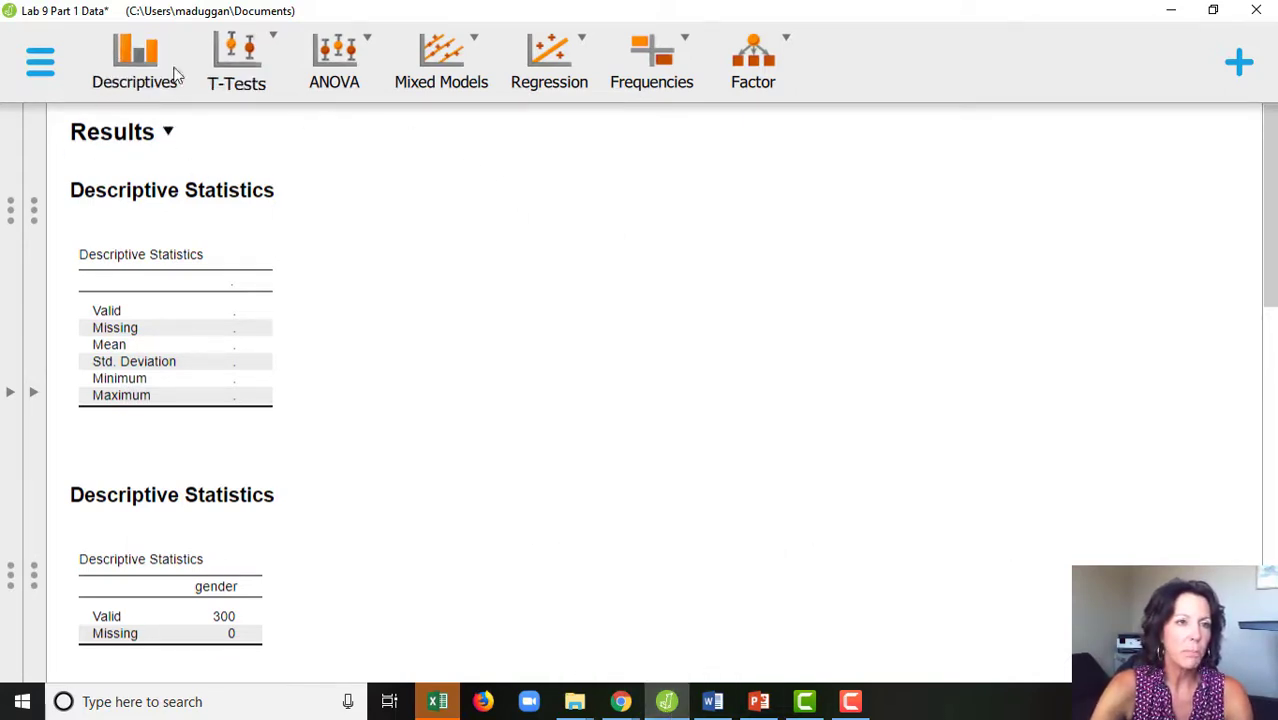
pyautogui.click(167, 131)
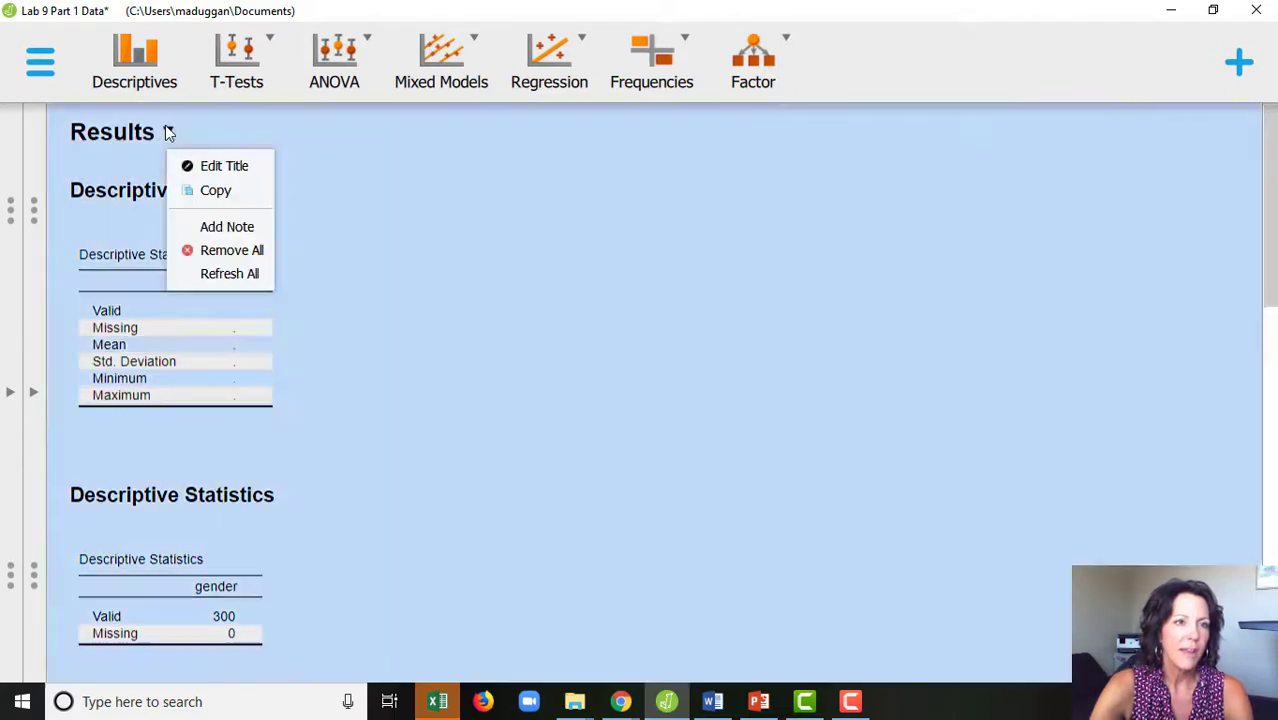
pyautogui.click(212, 192)
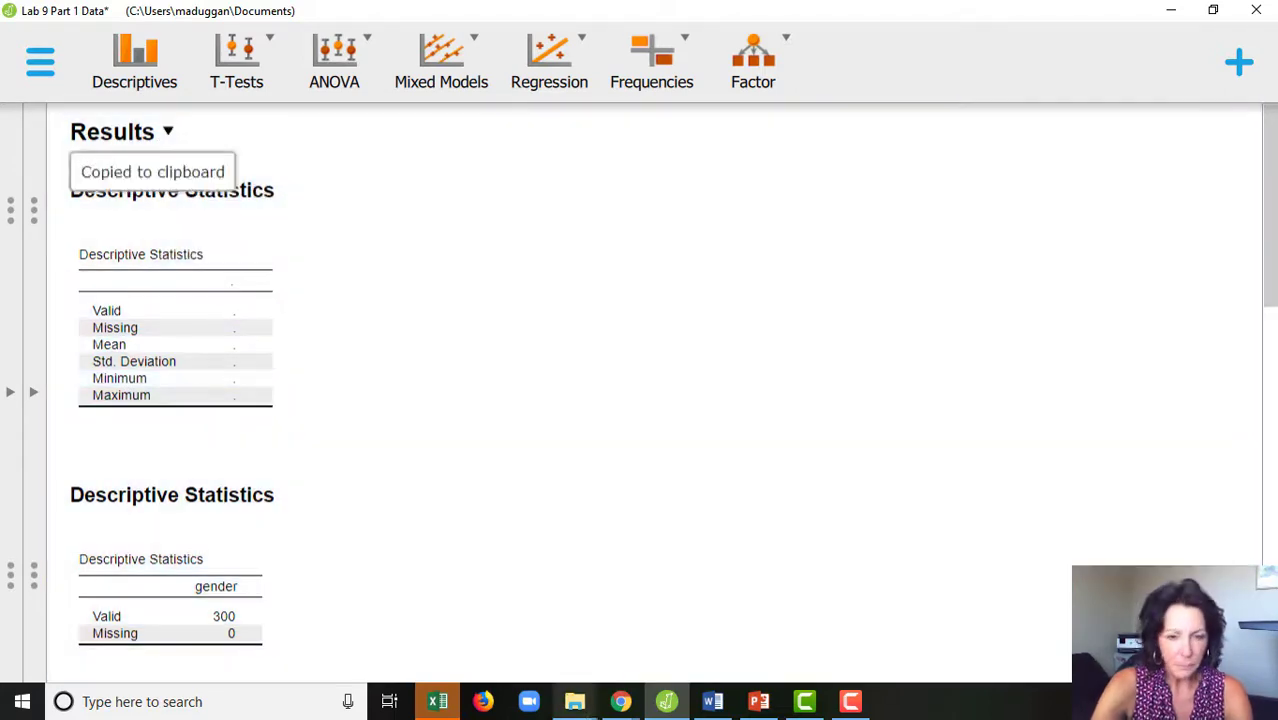
# Step: Switch to Word, create a new blank document and paste the copied JASP results into it
pyautogui.rightClick(712, 701)
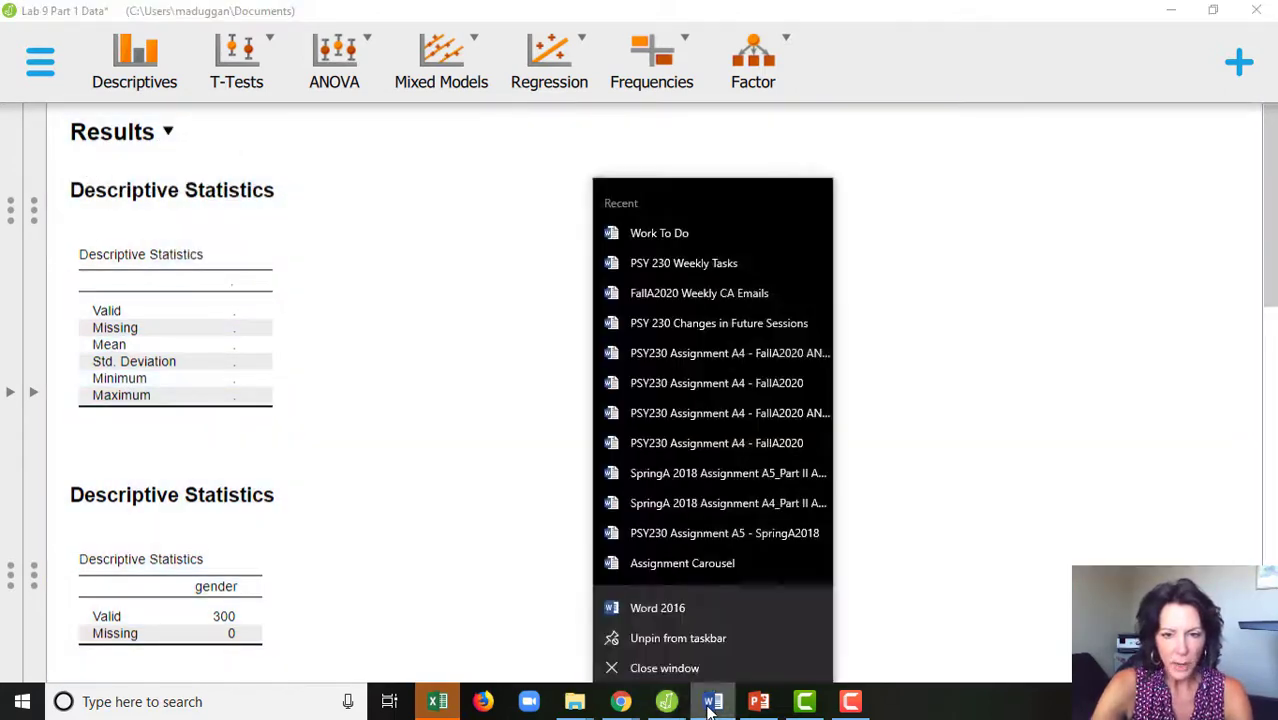
pyautogui.click(670, 600)
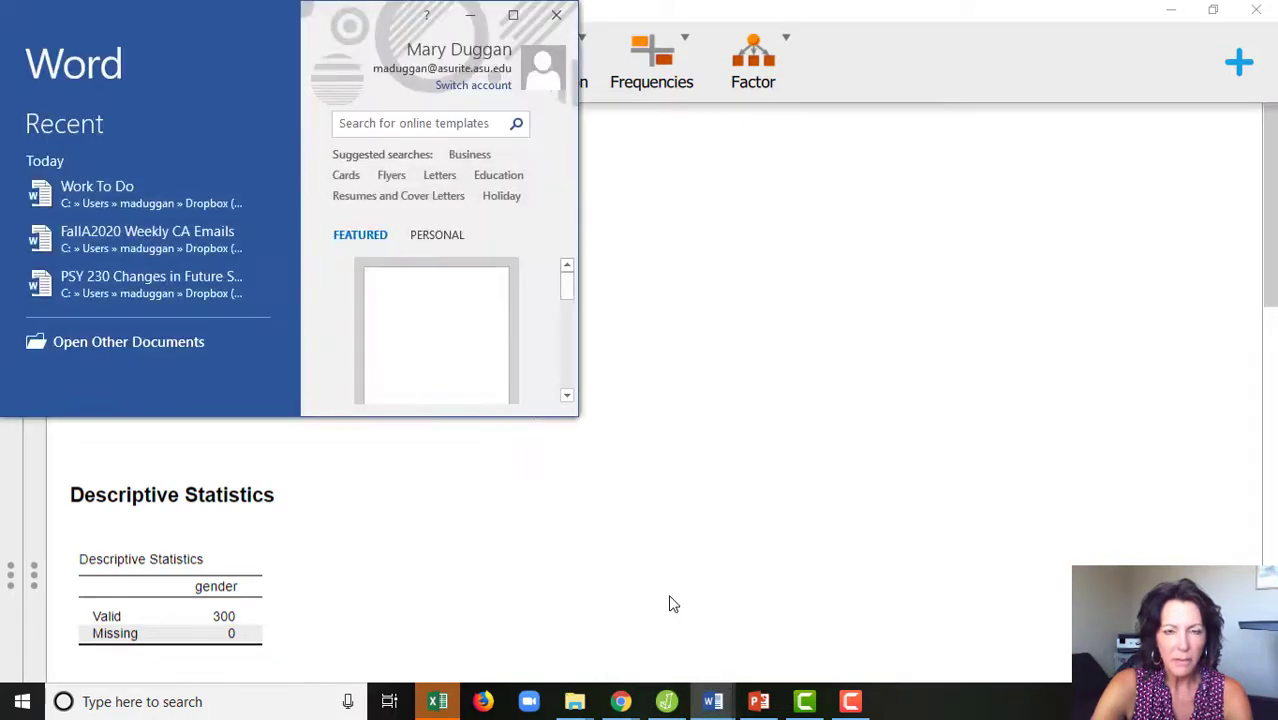
pyautogui.click(493, 372)
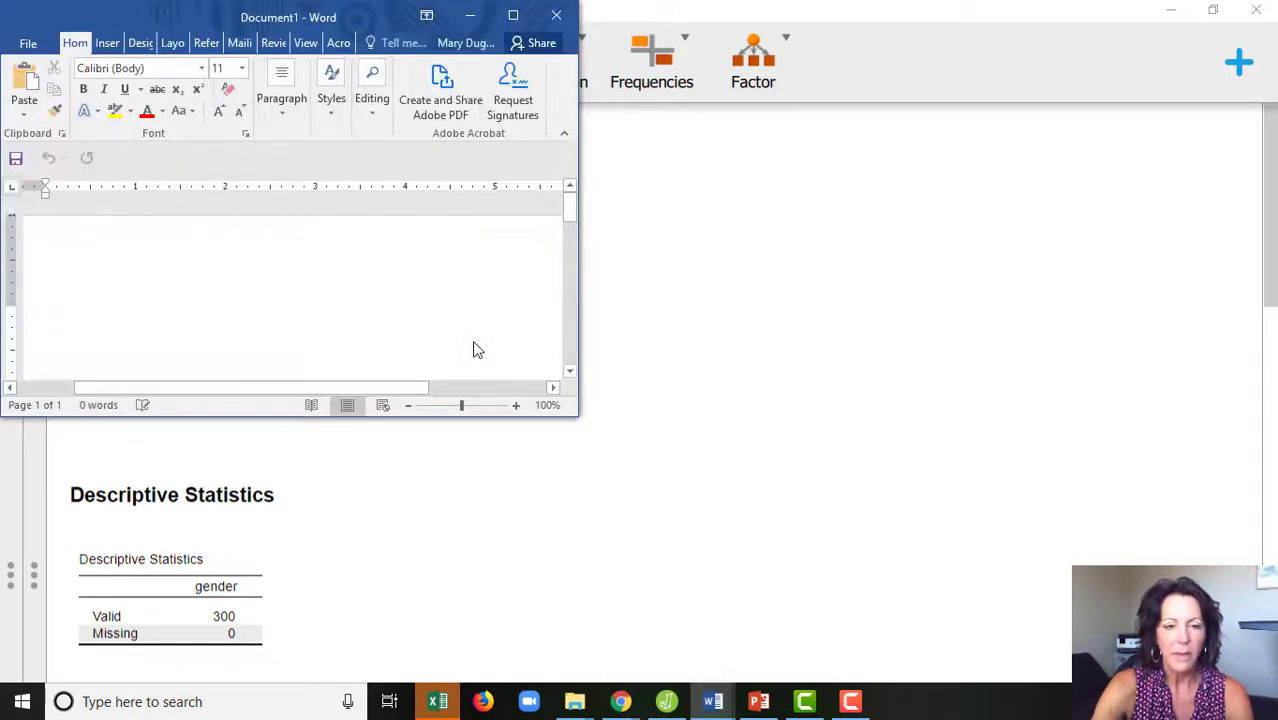
pyautogui.hotkey('ctrl', 'v')
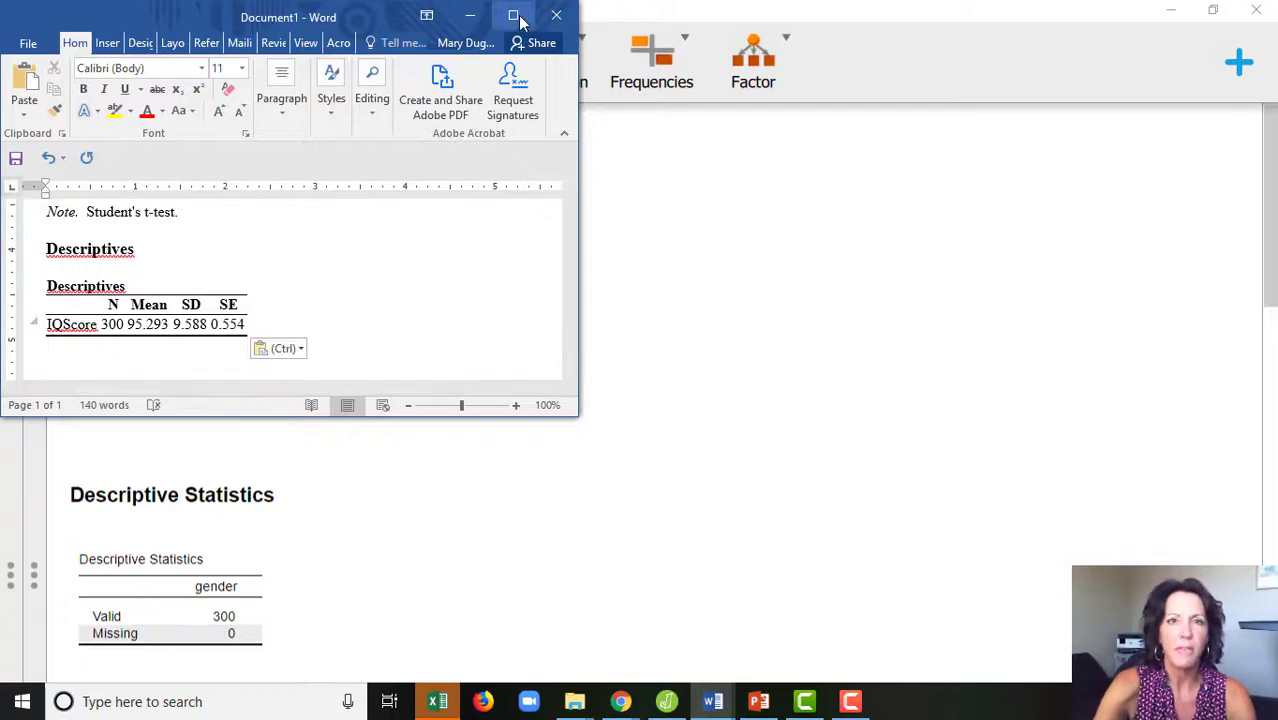
# Step: Maximize the Word document, review the pasted results from beginning to end, and return to JASP
pyautogui.click(513, 15)
pyautogui.scroll(10, 913, 274)
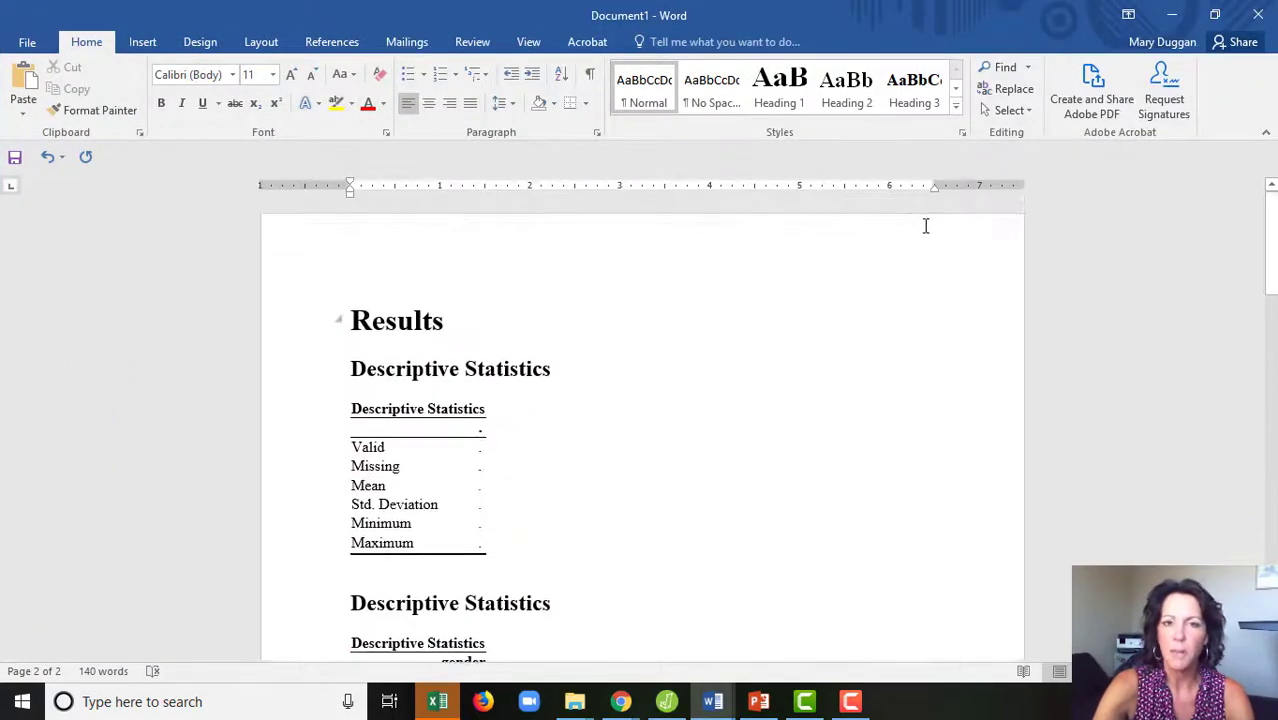
pyautogui.scroll(-10, 931, 220)
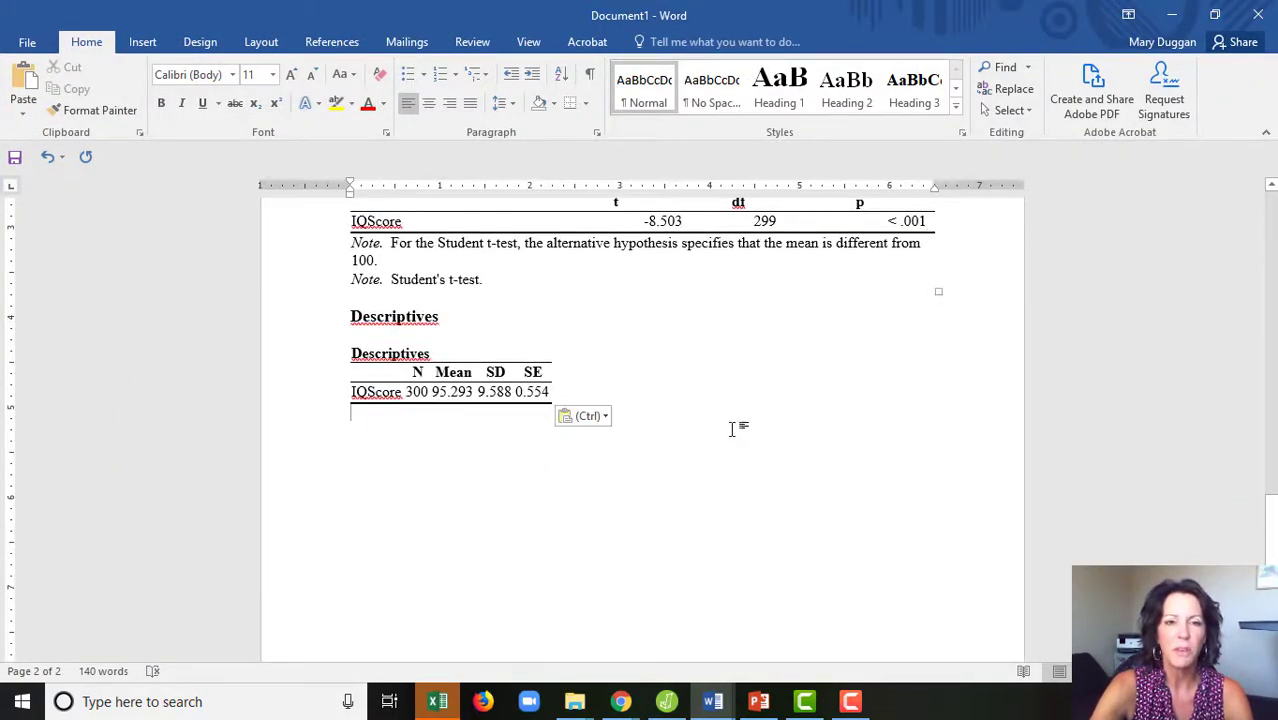
pyautogui.scroll(8, 736, 422)
pyautogui.scroll(1, 835, 293)
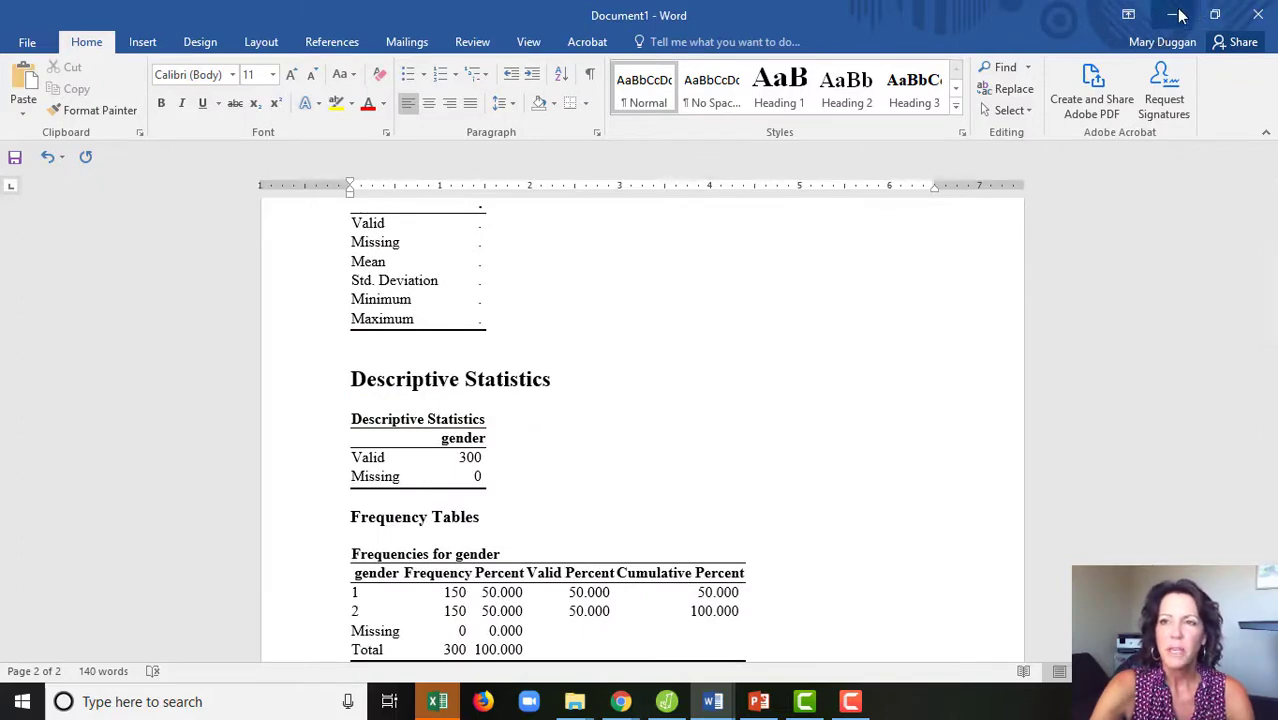
pyautogui.click(1186, 12)
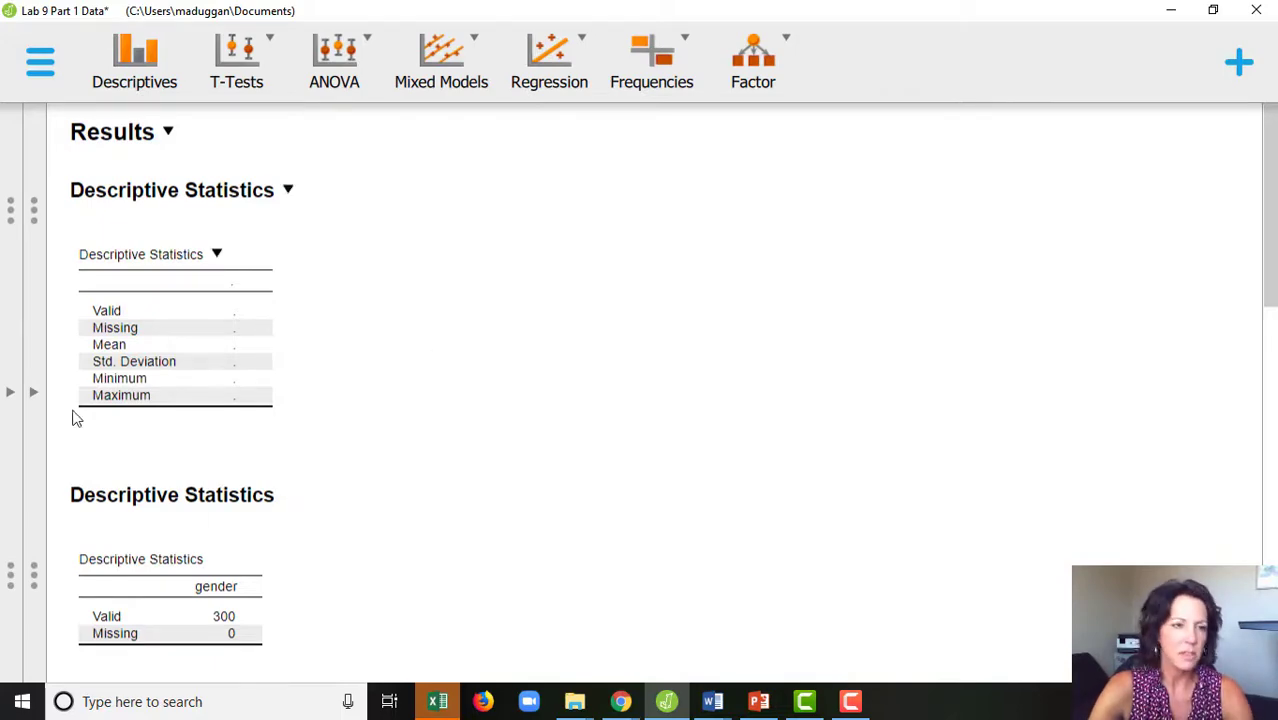
# Step: Export the analysis results to the Documents folder as an HTML file named Lab 9 Part 1 Data
pyautogui.click(34, 392)
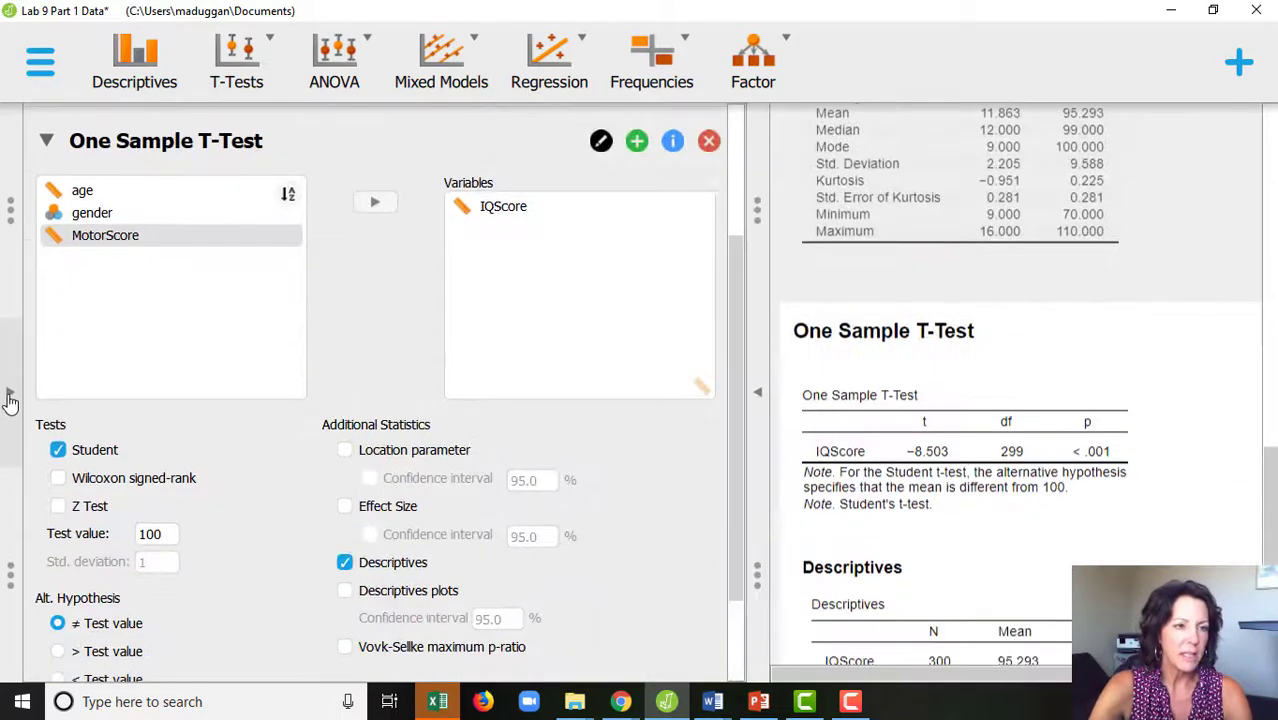
pyautogui.click(10, 396)
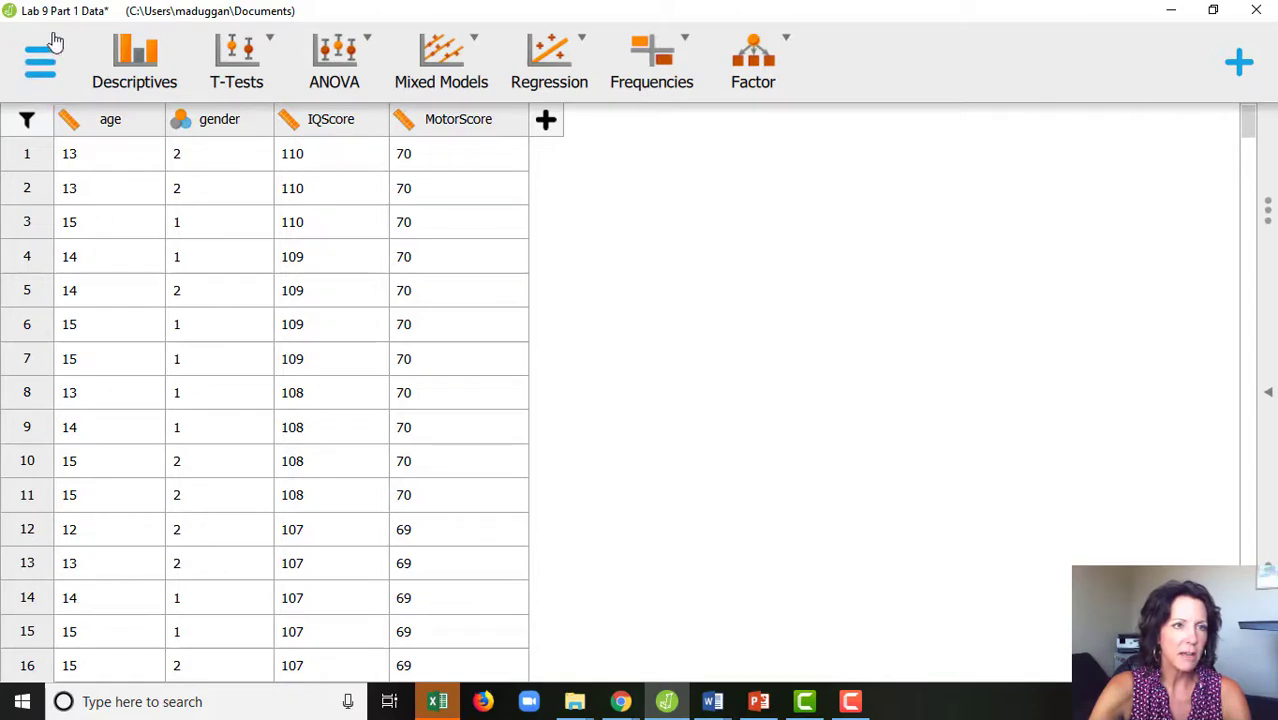
pyautogui.click(60, 70)
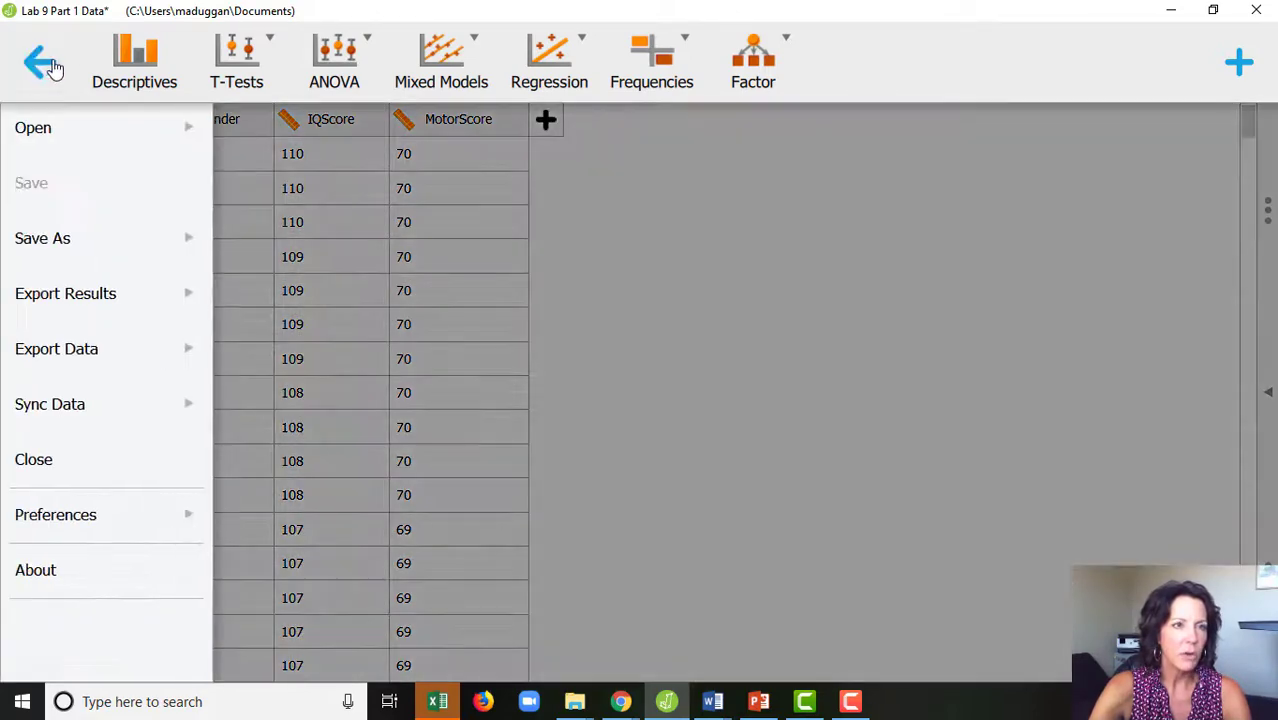
pyautogui.click(111, 300)
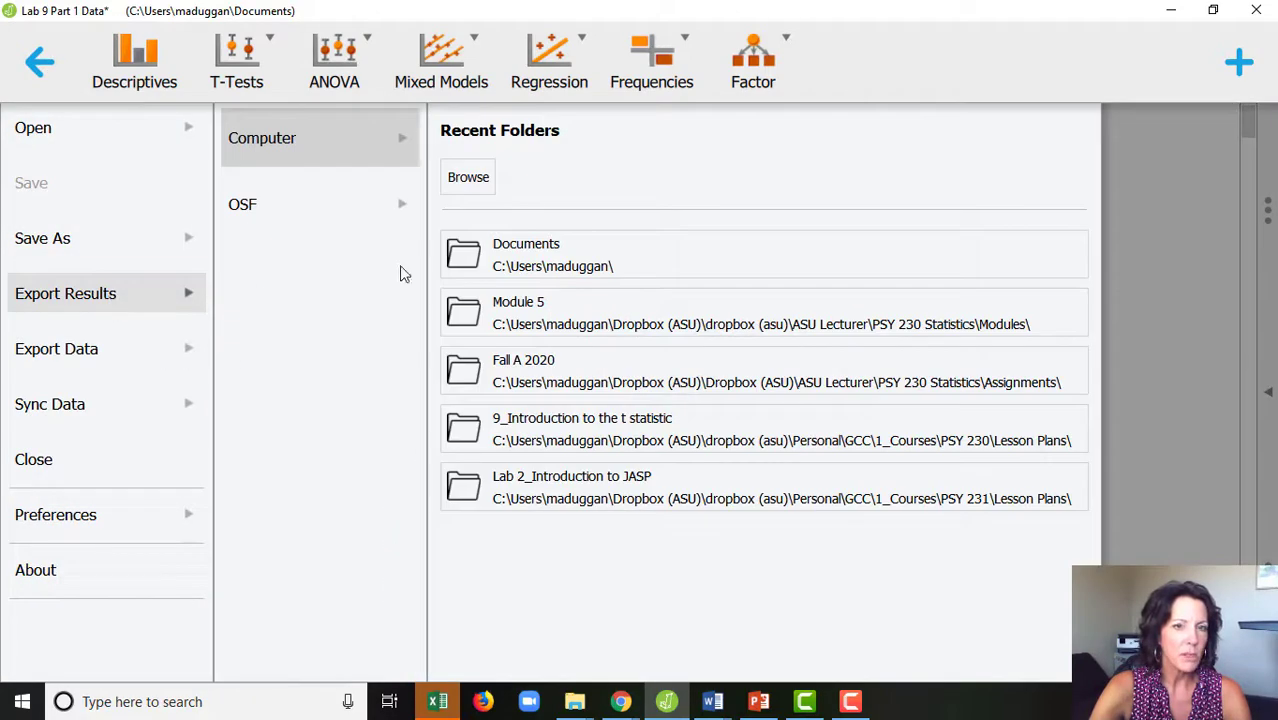
pyautogui.click(619, 265)
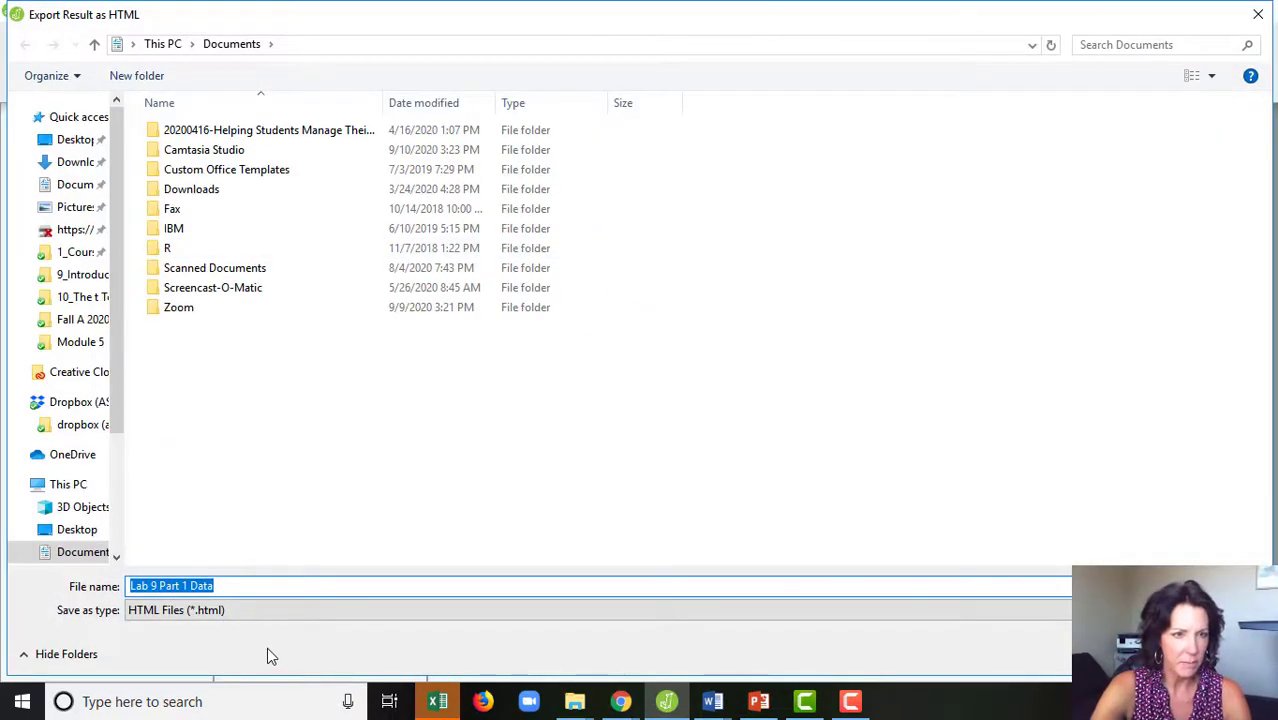
pyautogui.press('Return')
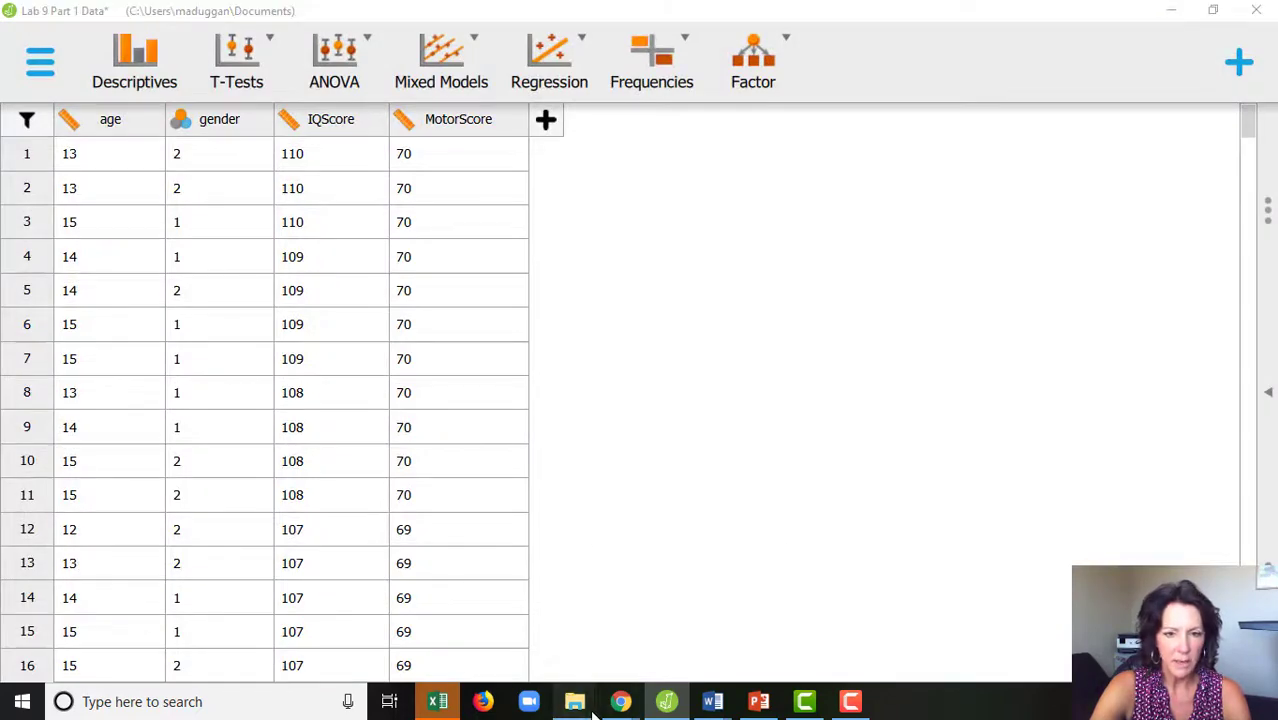
# Step: Switch to the Documents folder in File Explorer and open the exported Lab 9 Part 1 Data HTML file
pyautogui.moveTo(575, 700)
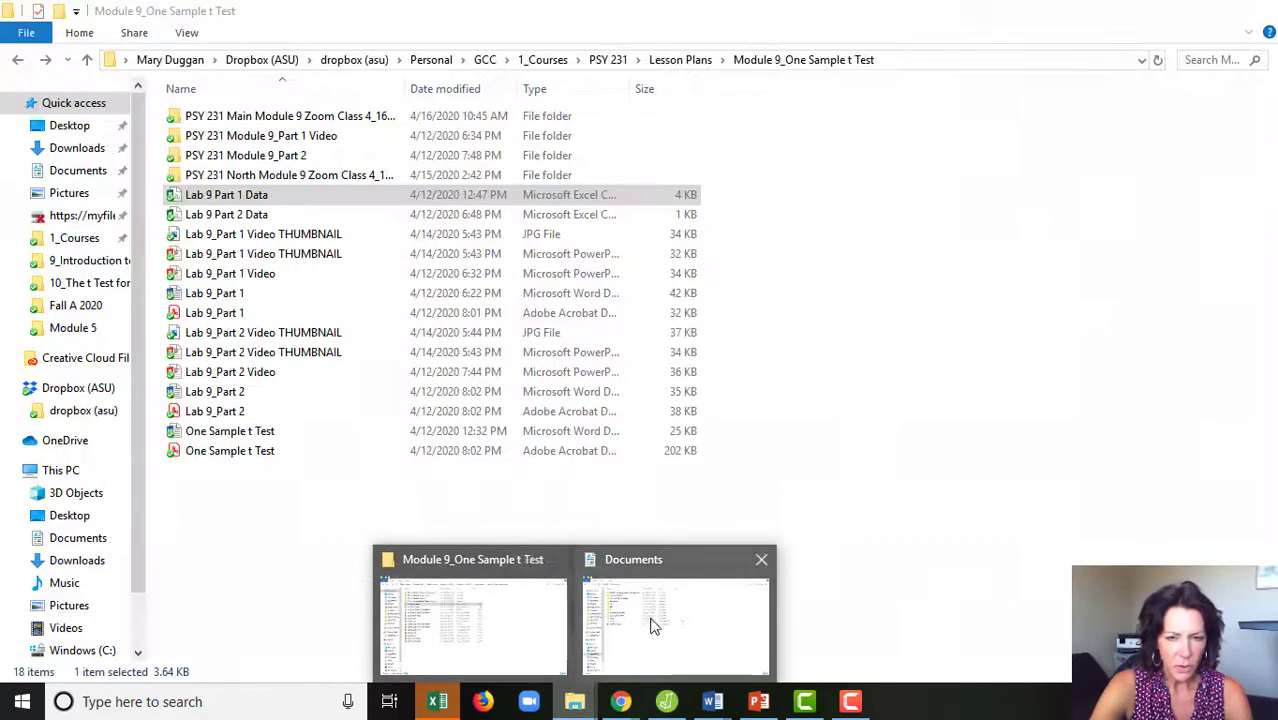
pyautogui.click(646, 622)
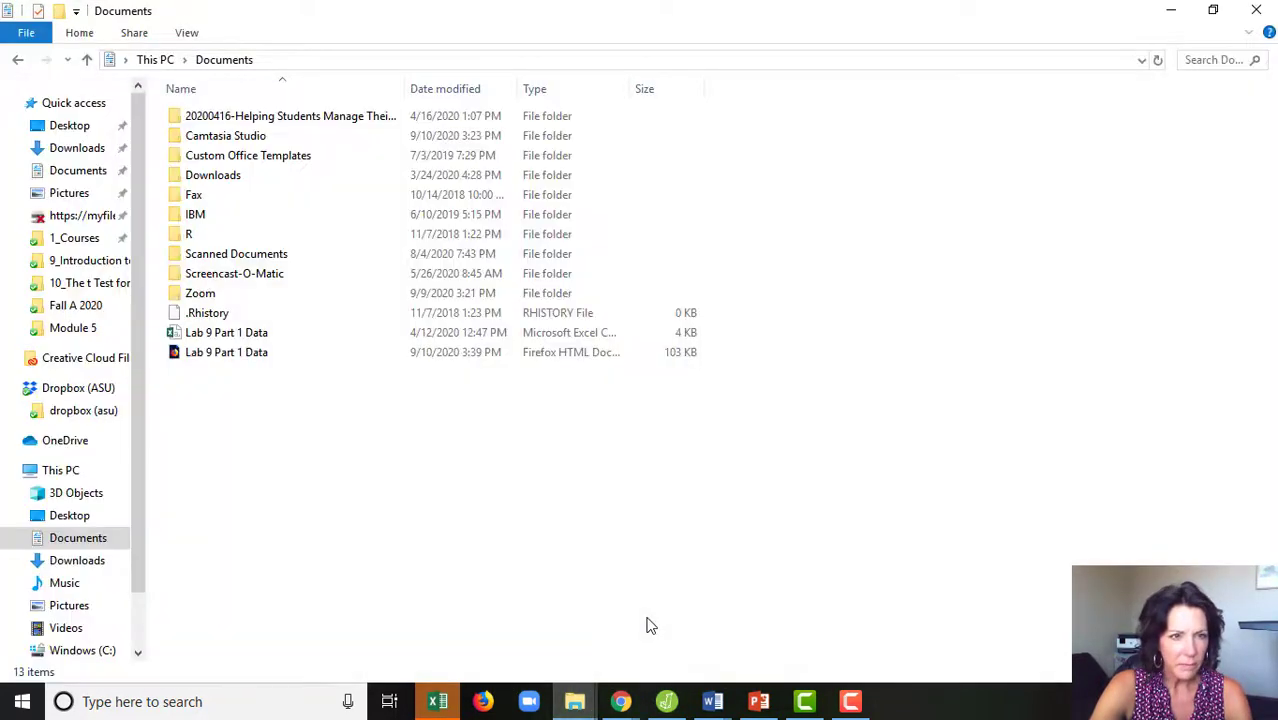
pyautogui.click(236, 364)
pyautogui.doubleClick(236, 364)
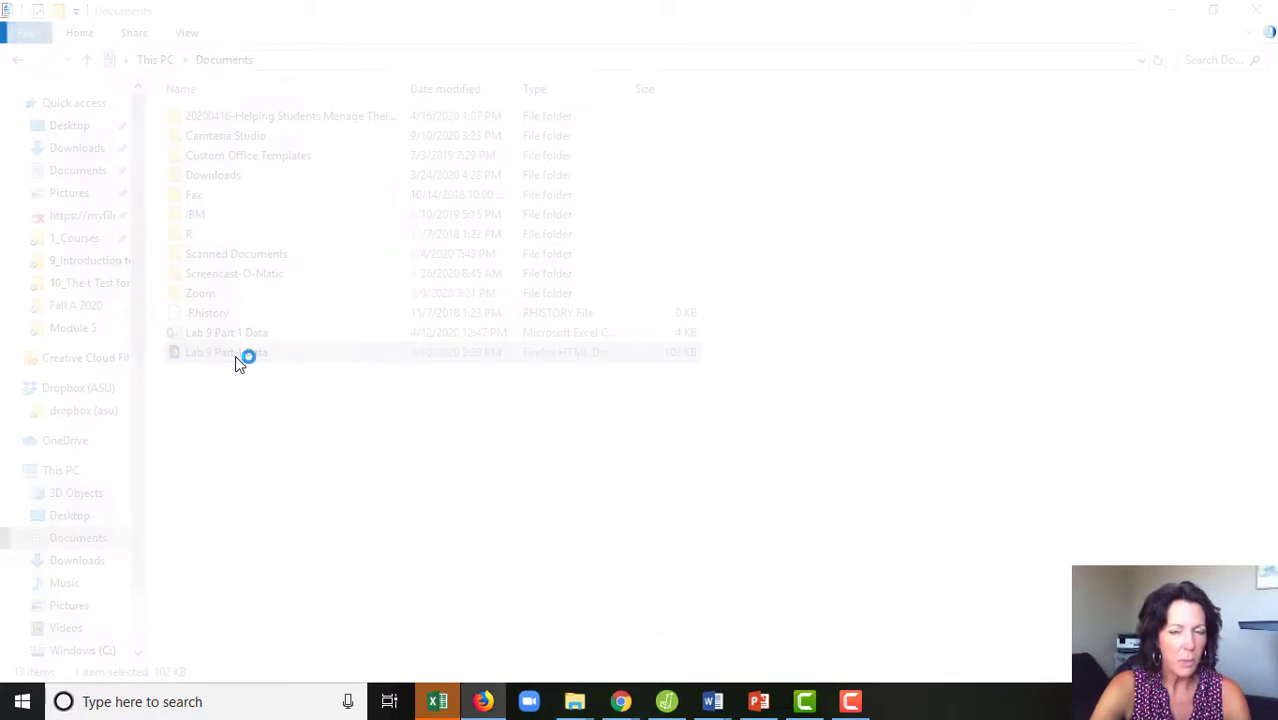